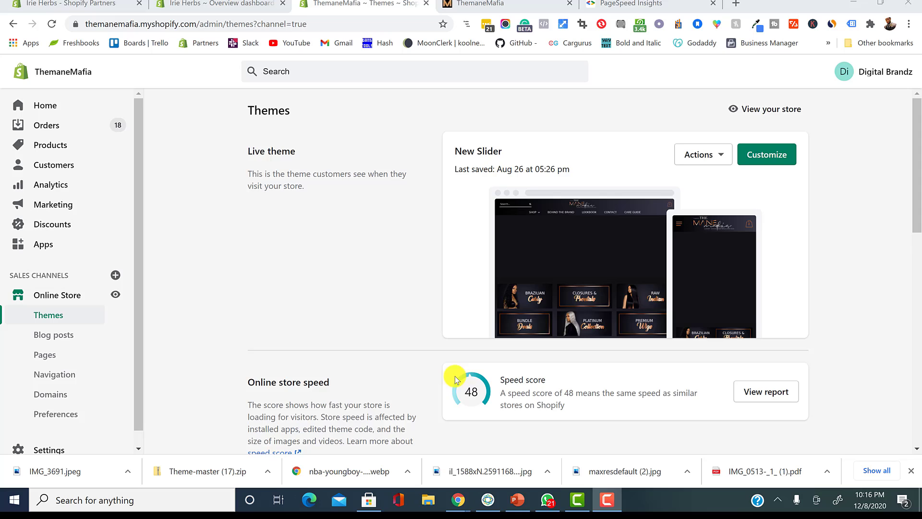
scroll(454, 378, down, 1)
scroll(451, 365, up, 1)
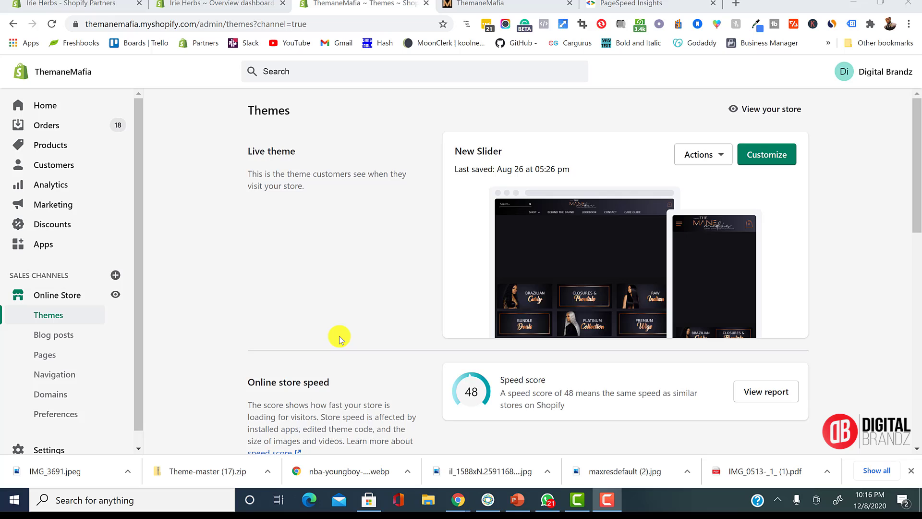
scroll(339, 335, down, 1)
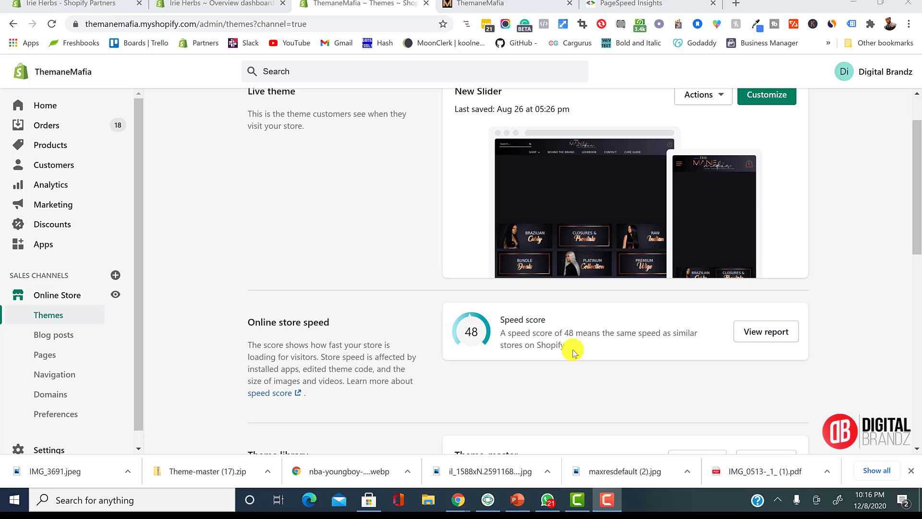
drag(572, 348, 500, 333)
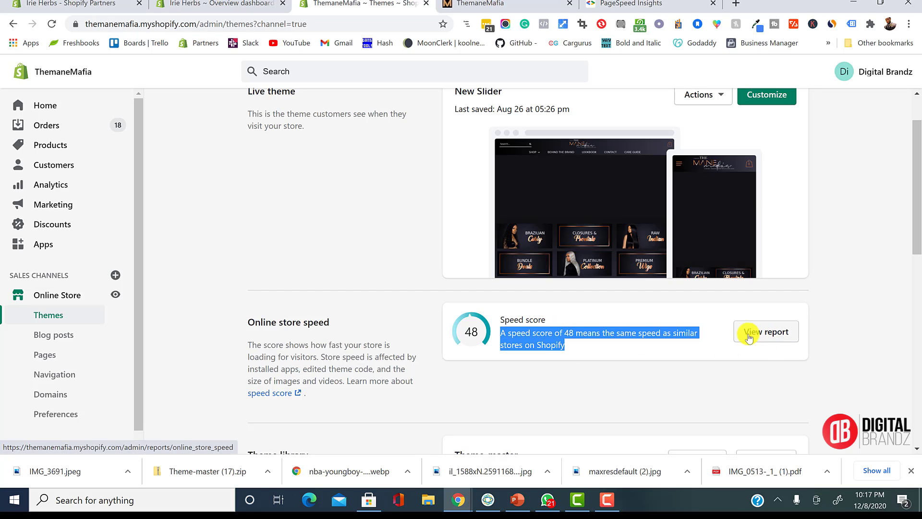
click(642, 341)
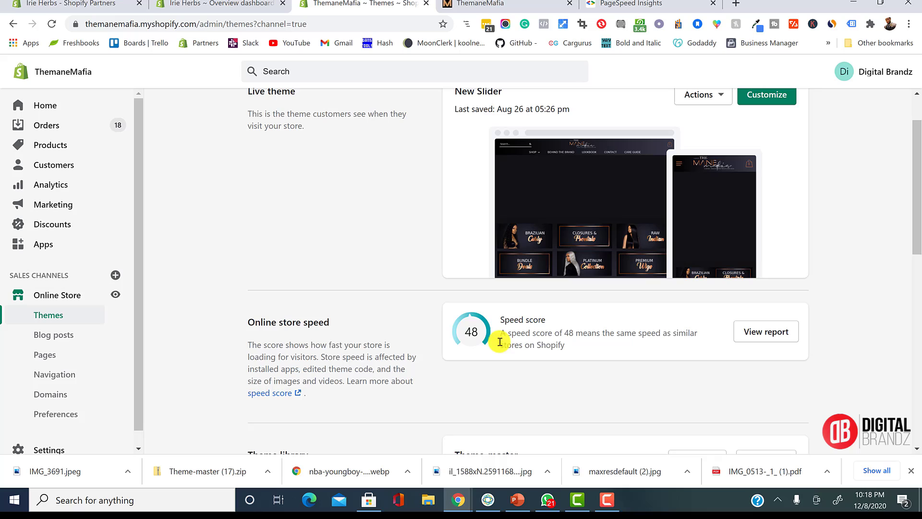
double_click(476, 332)
click(474, 333)
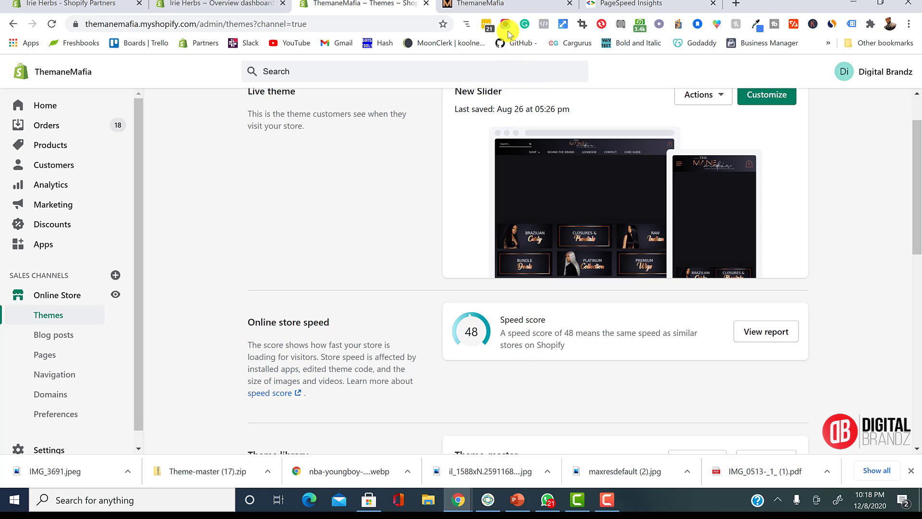
Reload The Mane Mafia storefront homepage and close the Shopify preview bar
click(485, 4)
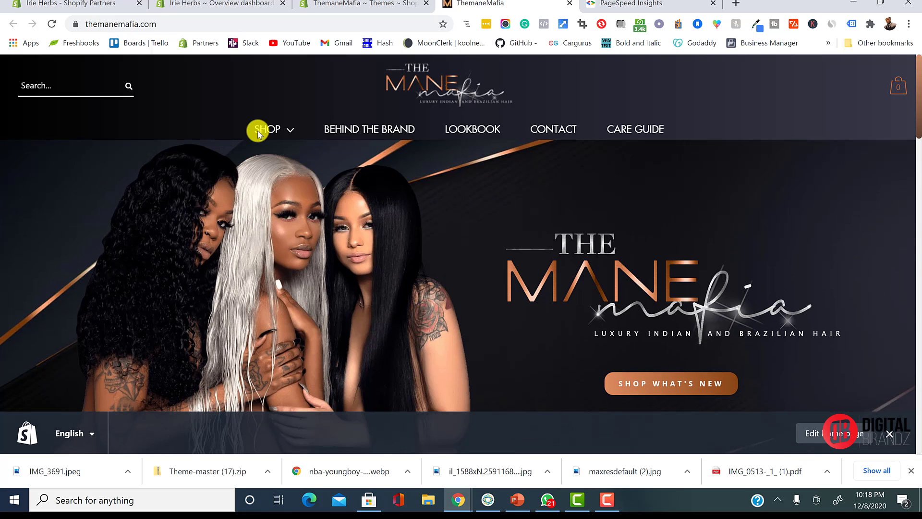
click(53, 25)
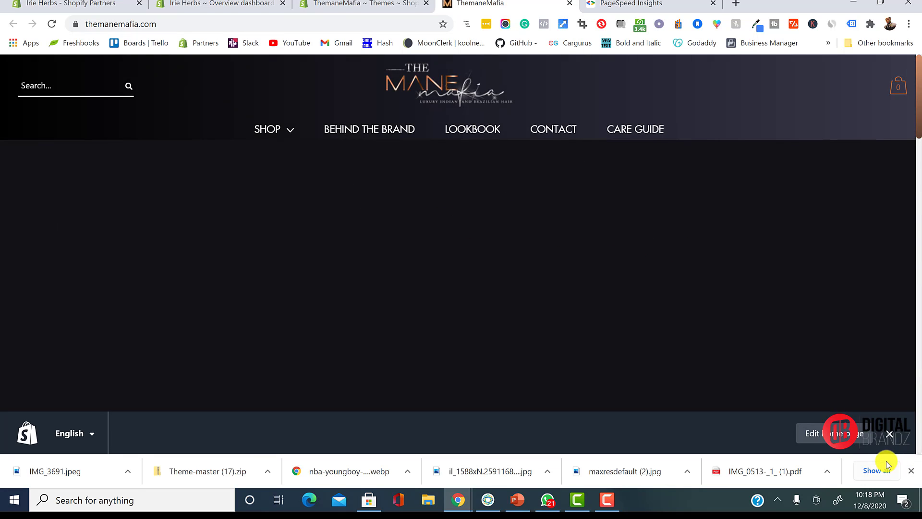
click(890, 434)
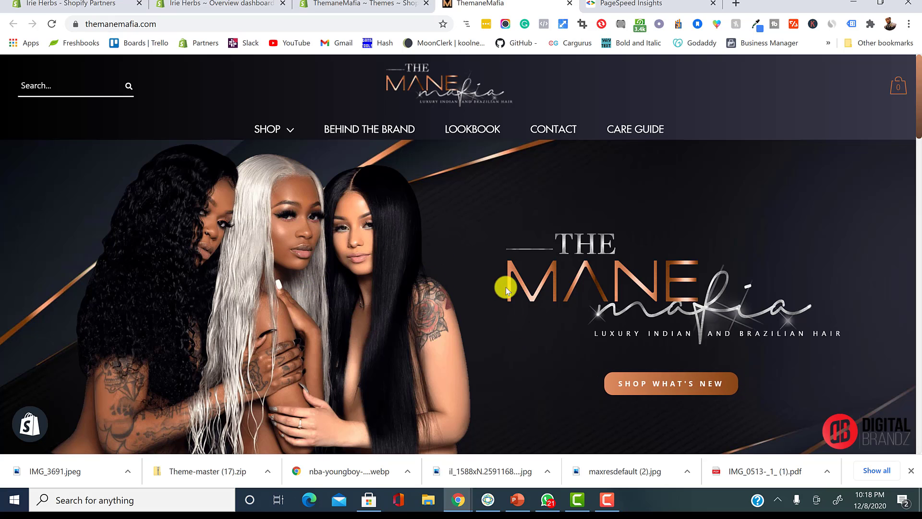
Scroll through the storefront homepage down to the High Demand products
scroll(444, 264, down, 5)
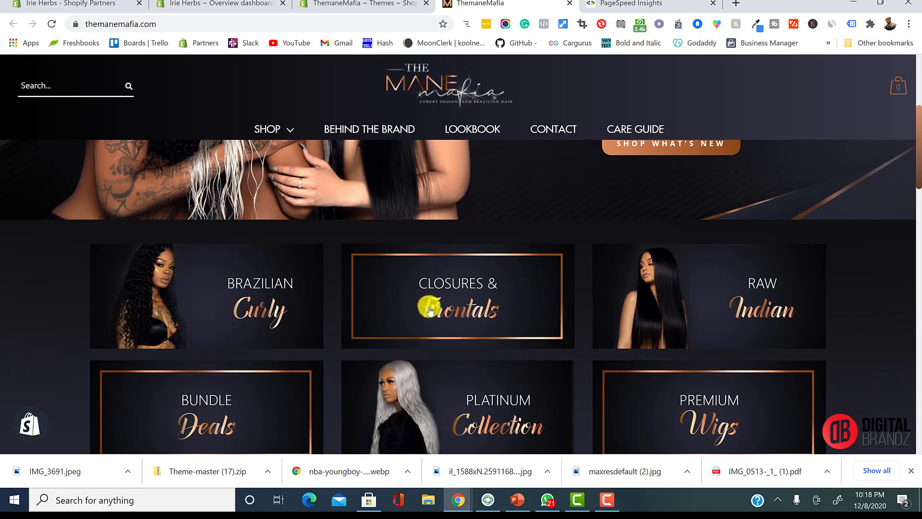
scroll(572, 324, down, 2)
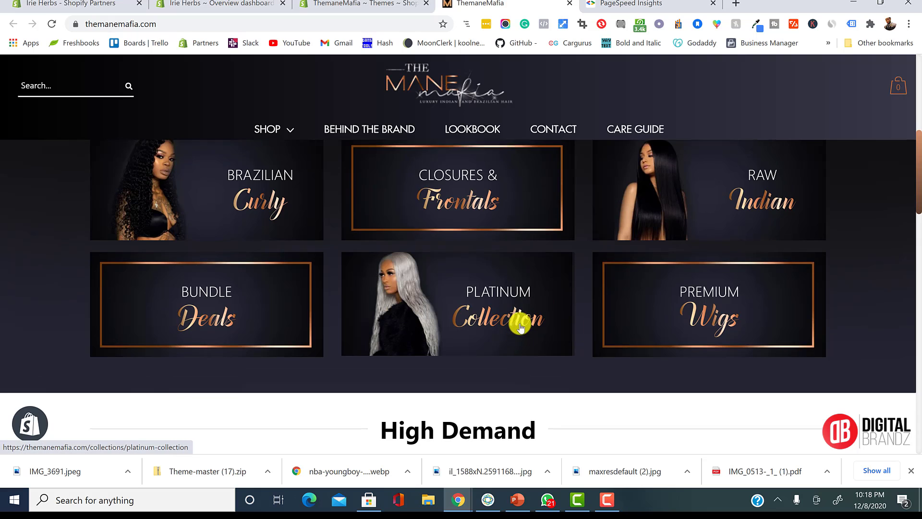
scroll(430, 317, down, 5)
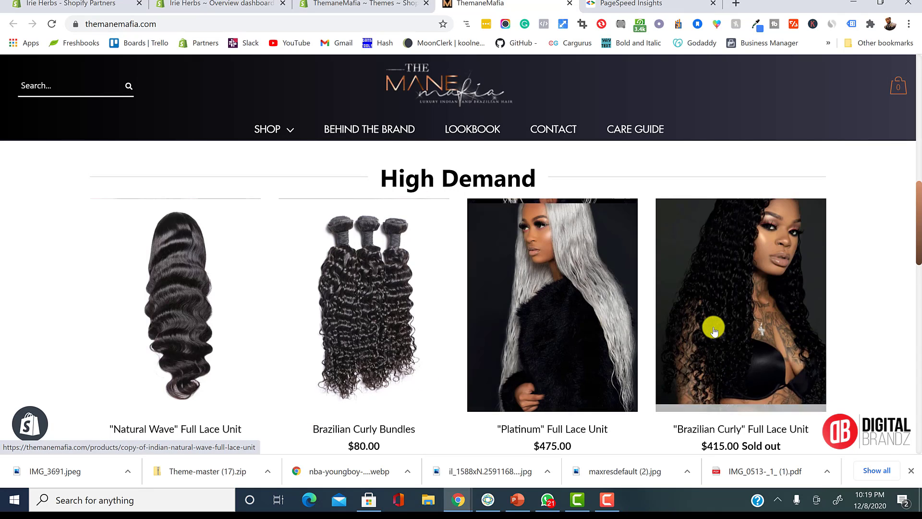
scroll(586, 325, down, 10)
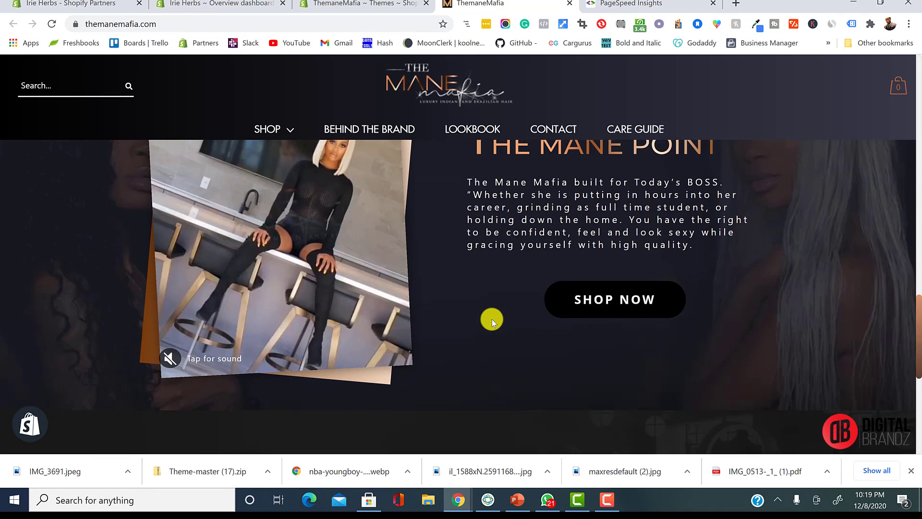
scroll(492, 319, up, 1)
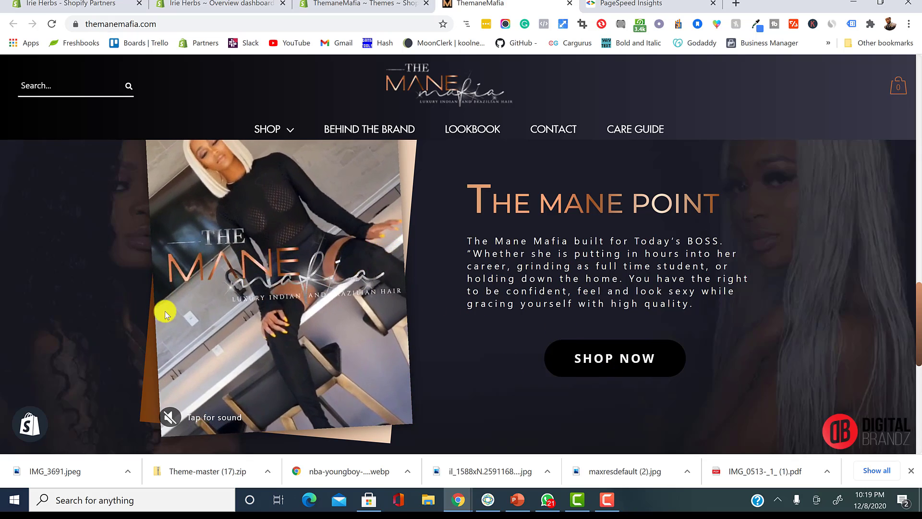
scroll(211, 299, up, 1)
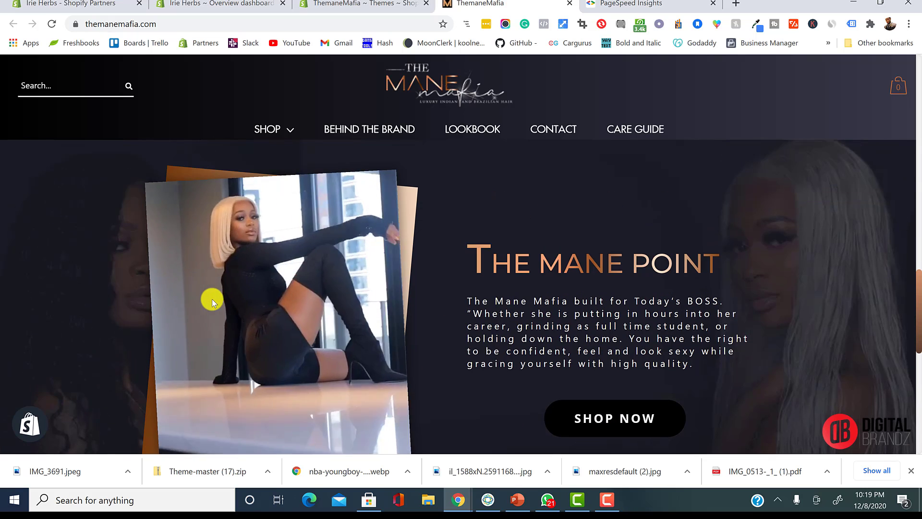
scroll(498, 351, up, 2)
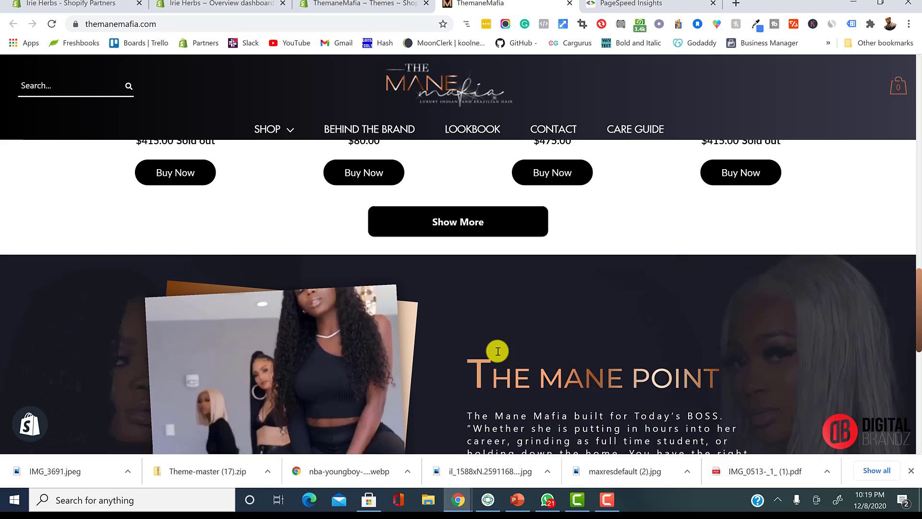
scroll(498, 351, down, 3)
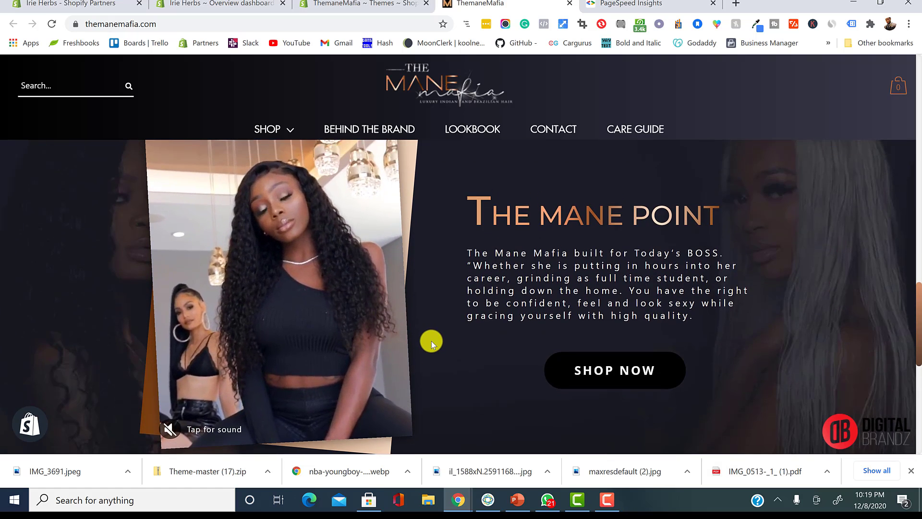
scroll(431, 338, up, 1)
scroll(414, 328, down, 2)
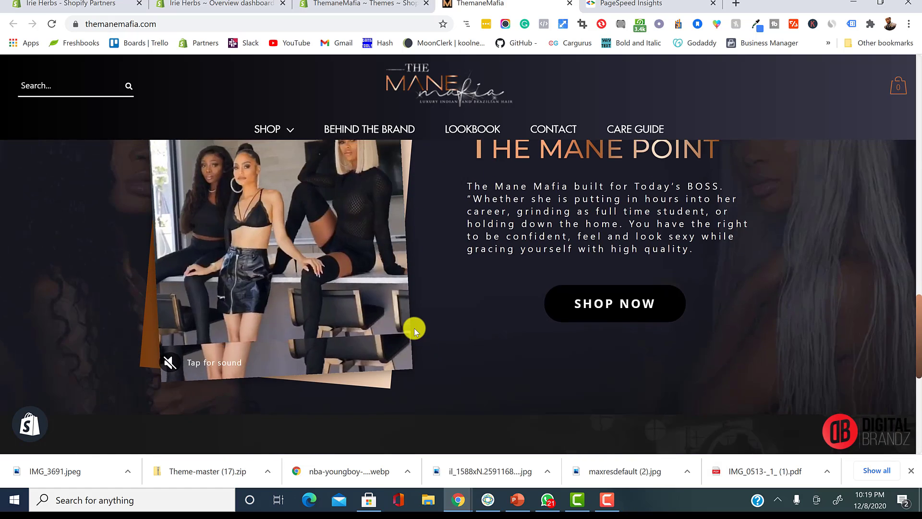
scroll(414, 328, down, 6)
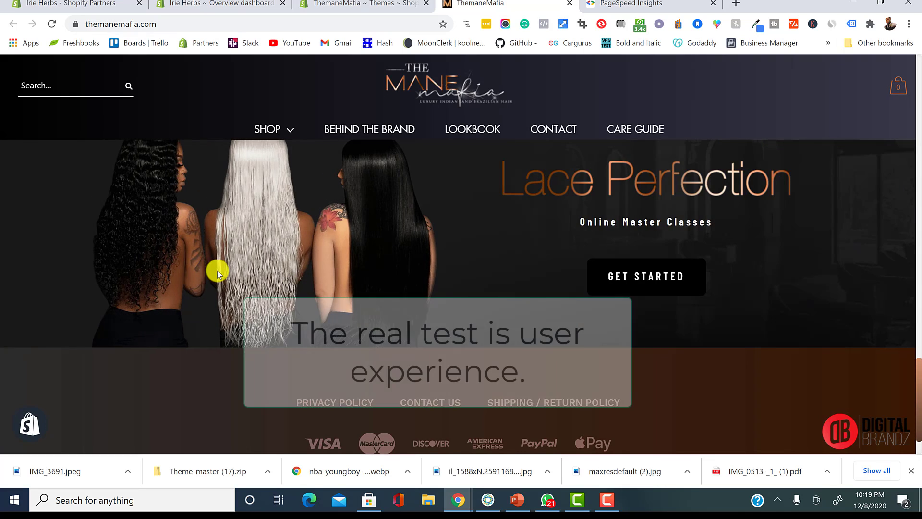
scroll(394, 274, up, 10)
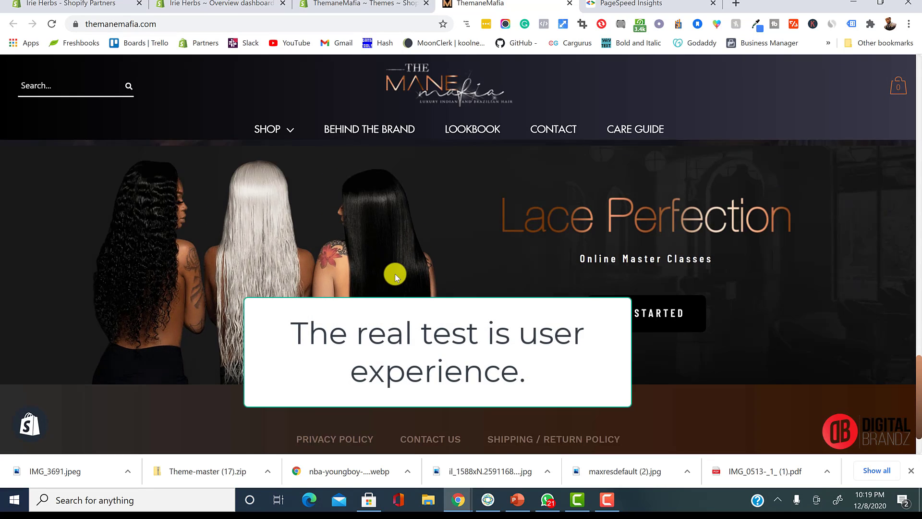
scroll(418, 287, up, 4)
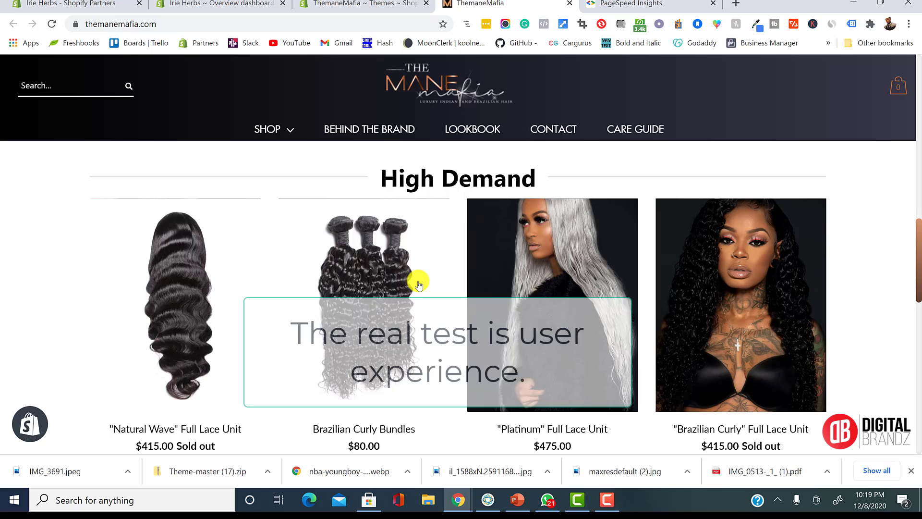
Add the 18, 20 and 22 inch Brazilian Curly Bundles ($285.00 total) to the bag and check out
click(386, 298)
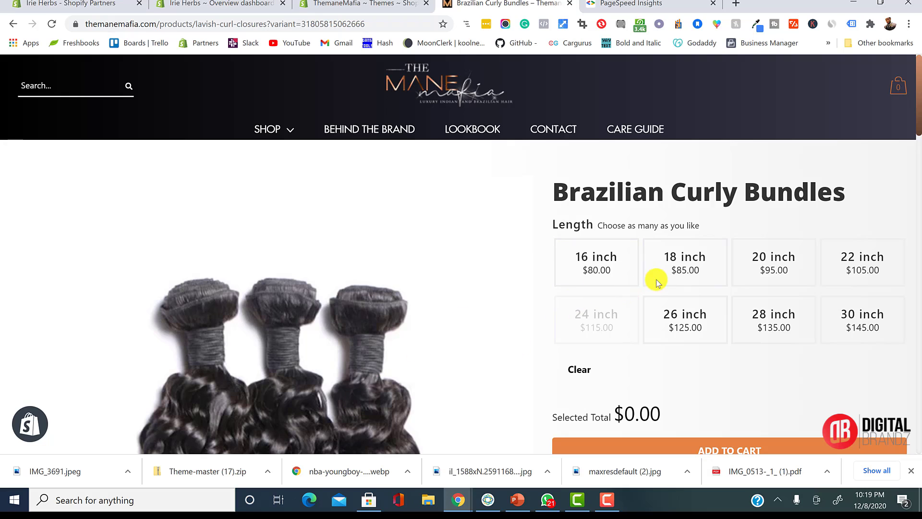
click(677, 271)
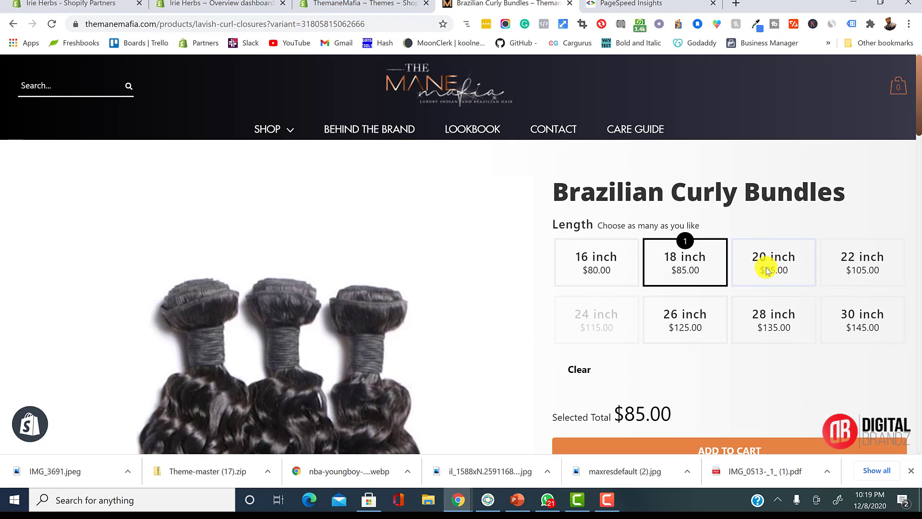
click(788, 257)
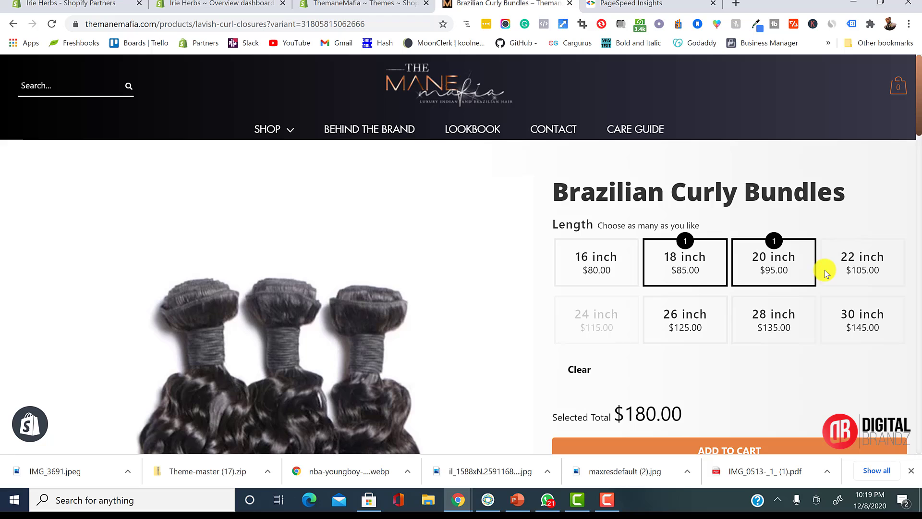
click(842, 268)
scroll(813, 268, down, 2)
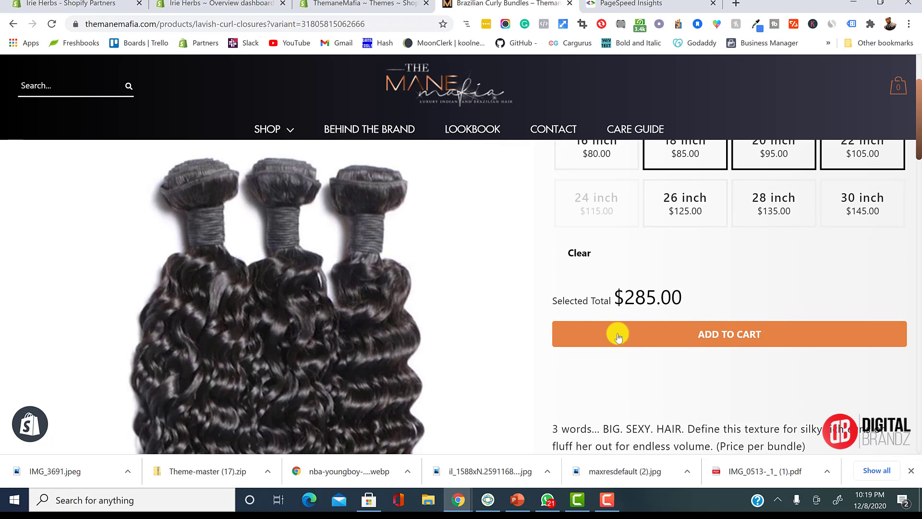
click(640, 341)
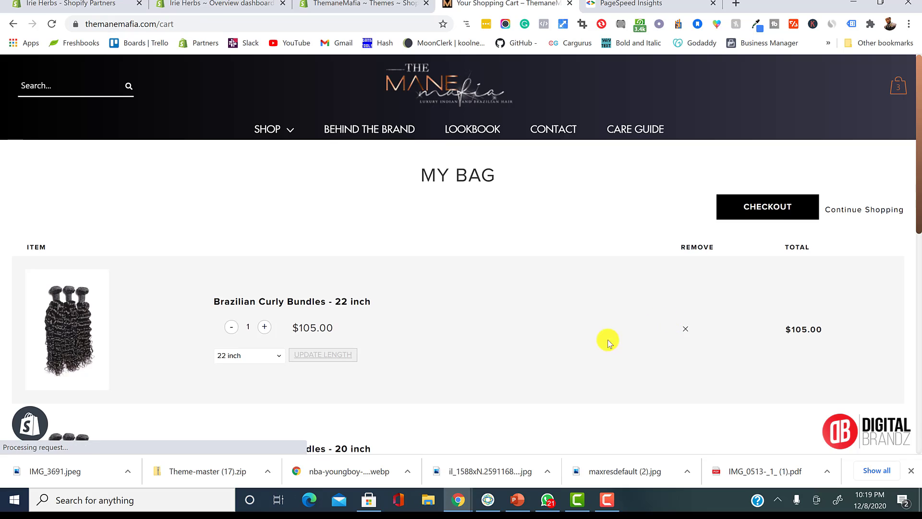
click(766, 206)
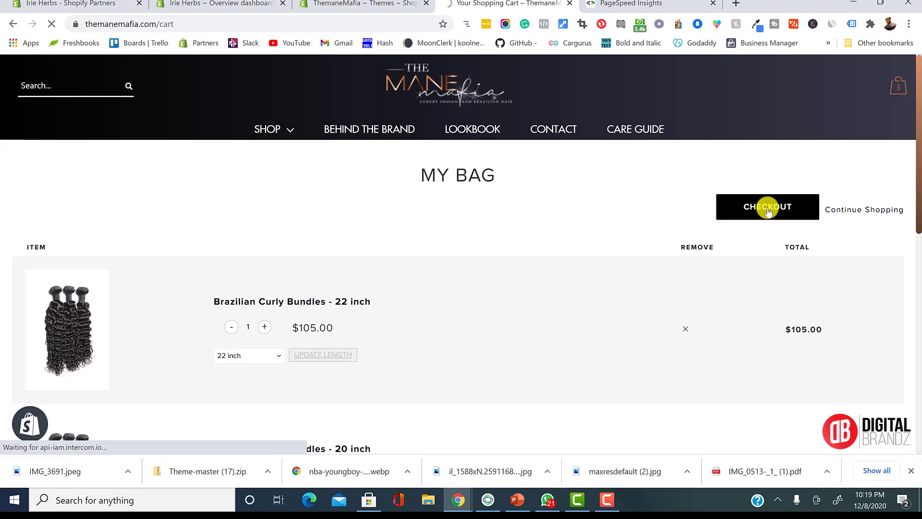
Analyze fashionova in PageSpeed Insights, which returns a FAILED_DOCUMENT_REQUEST error
click(646, 3)
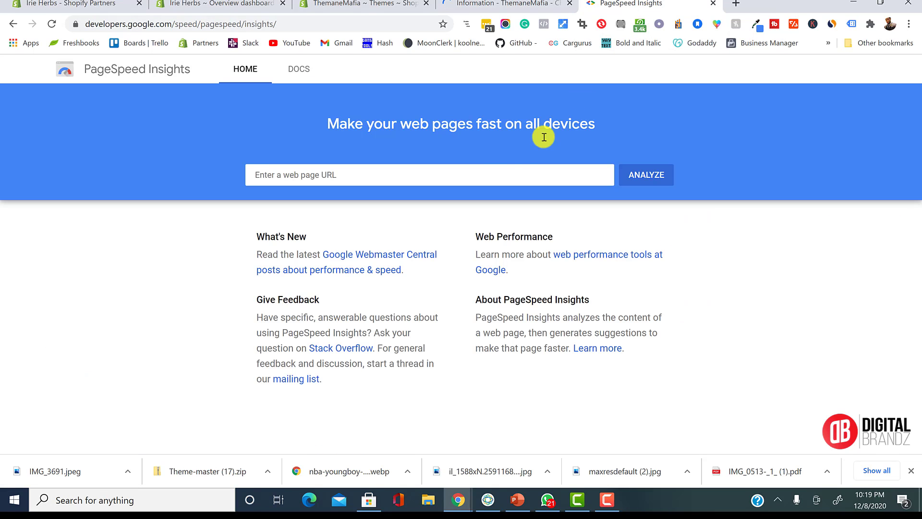
click(488, 171)
text(fashionova)
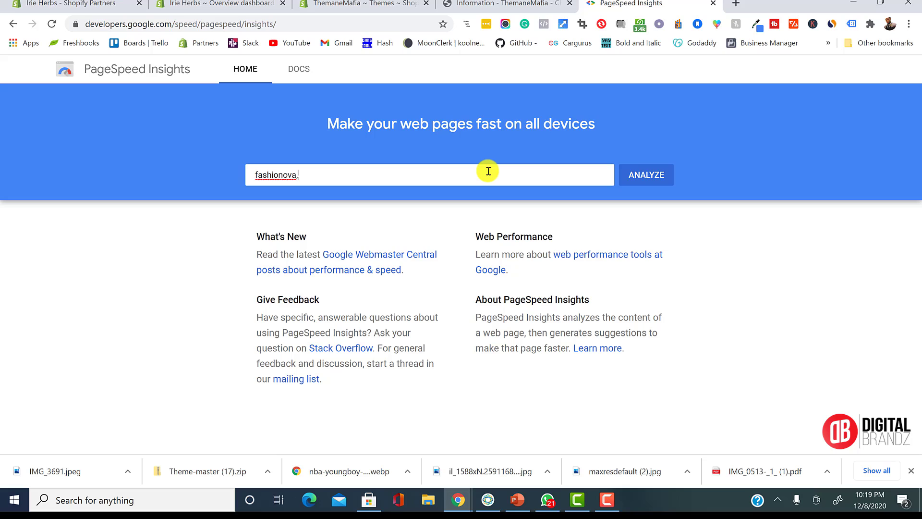
key(Return)
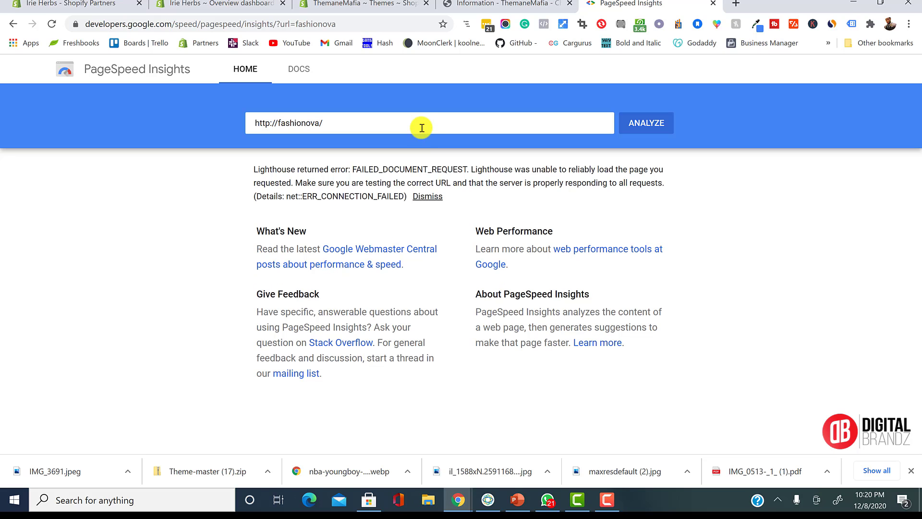
click(417, 121)
Rerun the test for fashionova.com, which redirects to fashionnova.com and scores 5 on mobile
text(.com)
key(Return)
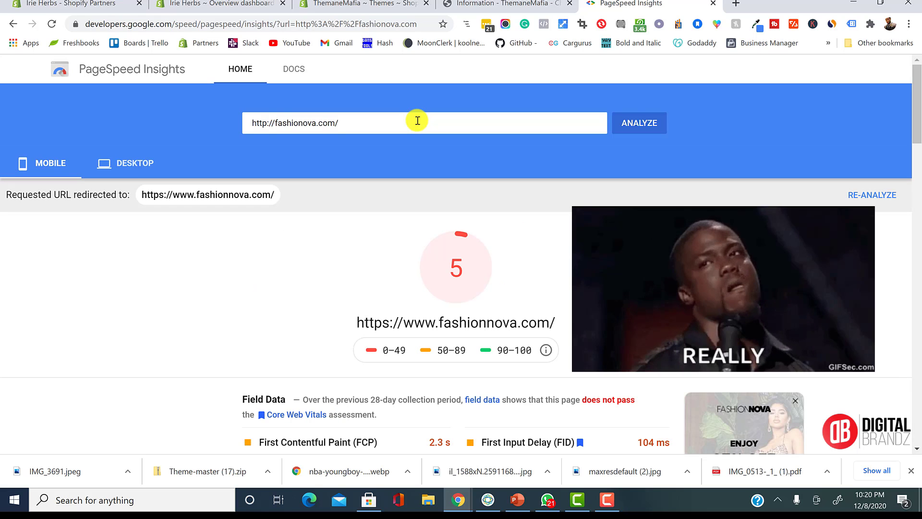
scroll(477, 240, down, 2)
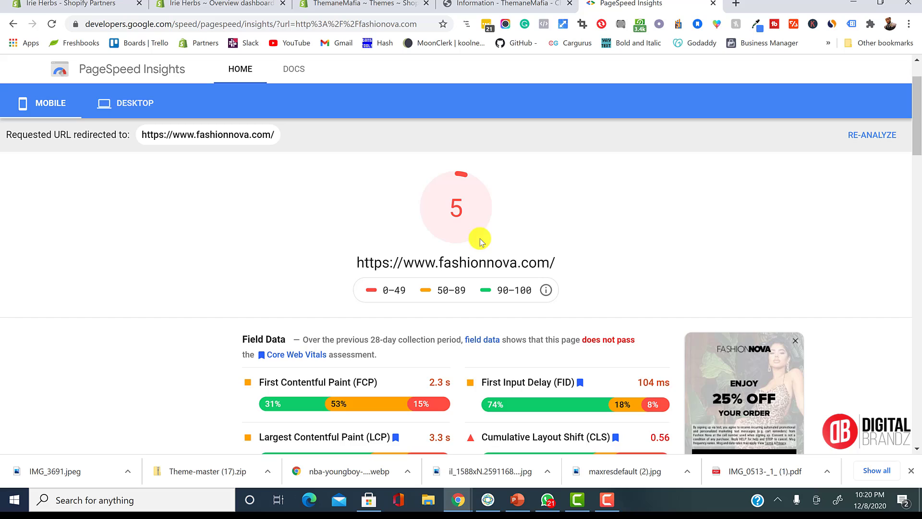
scroll(476, 255, up, 2)
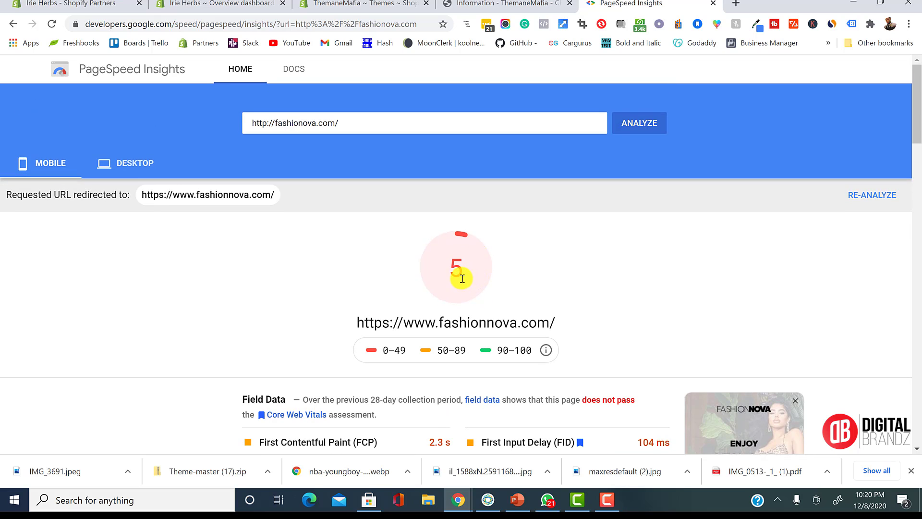
Highlight the score of 5 and open fashionnova.com from the results in a new tab
double_click(459, 270)
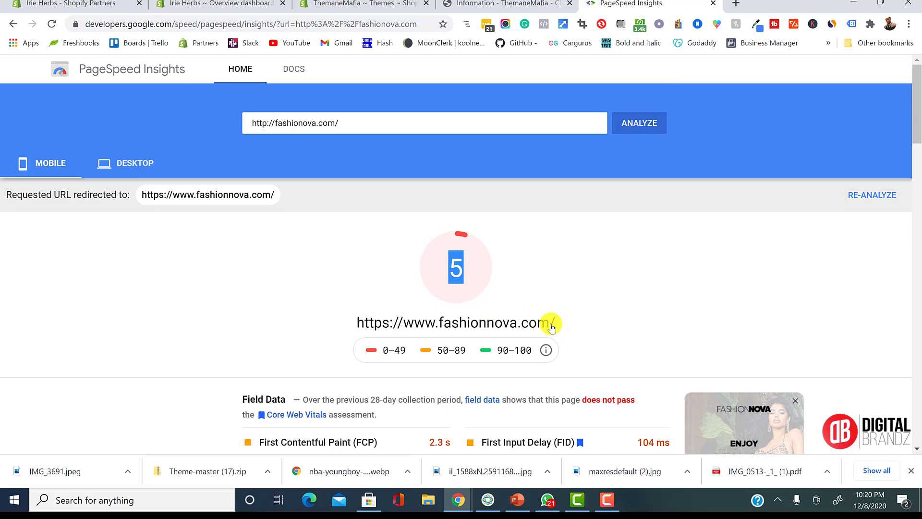
drag(551, 323, 361, 325)
click(364, 325)
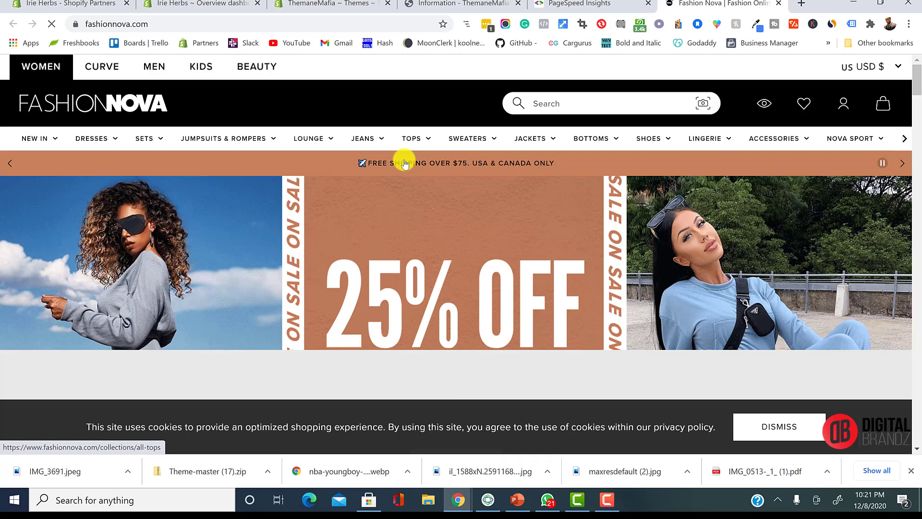
Dismiss Fashion Nova's cookie notice and scroll past the dress, jeans and tops rows to the Fall Jacket Zone banner
scroll(432, 182, down, 1)
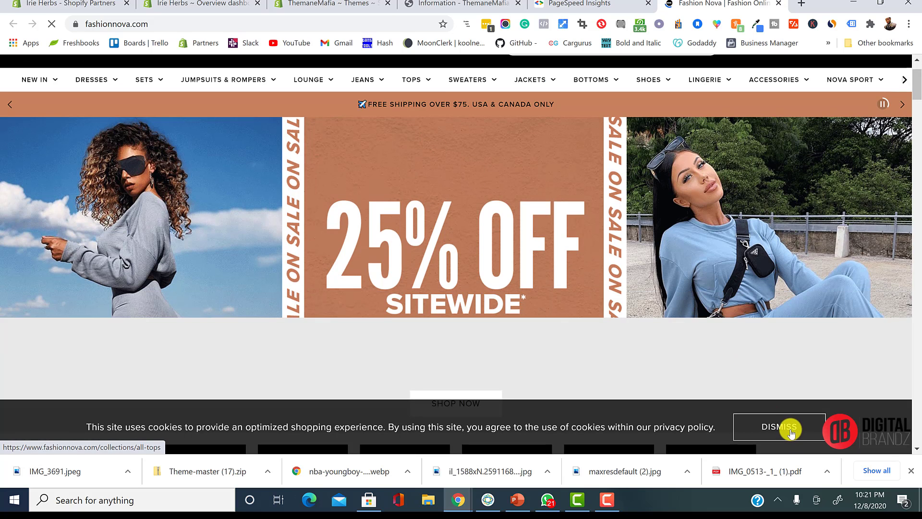
click(788, 427)
scroll(730, 327, down, 10)
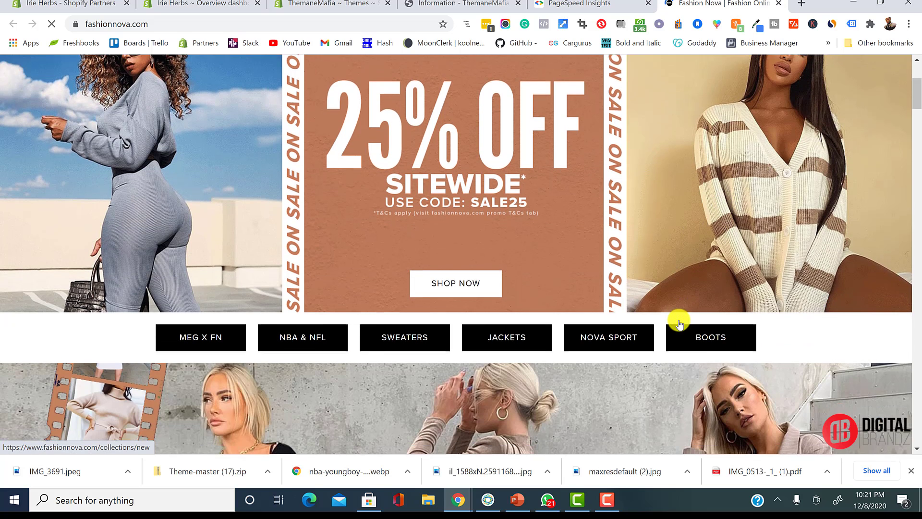
scroll(528, 269, down, 4)
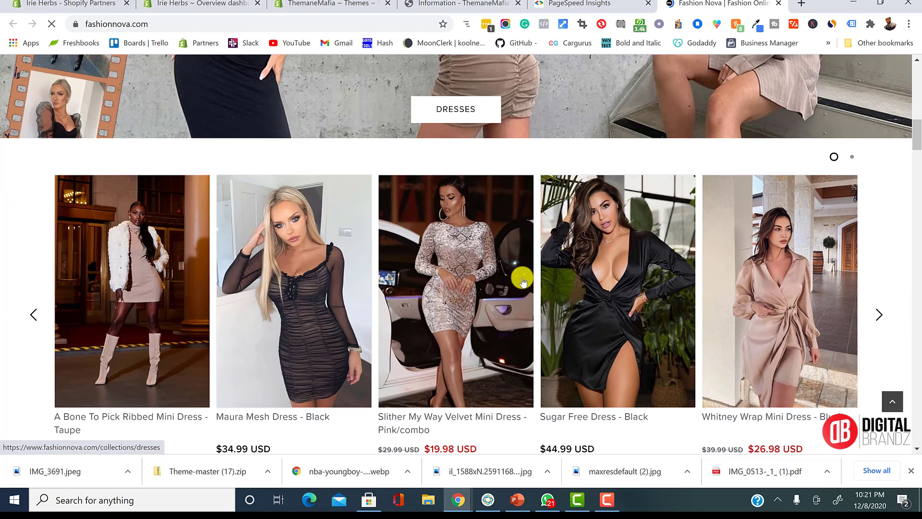
scroll(542, 259, down, 2)
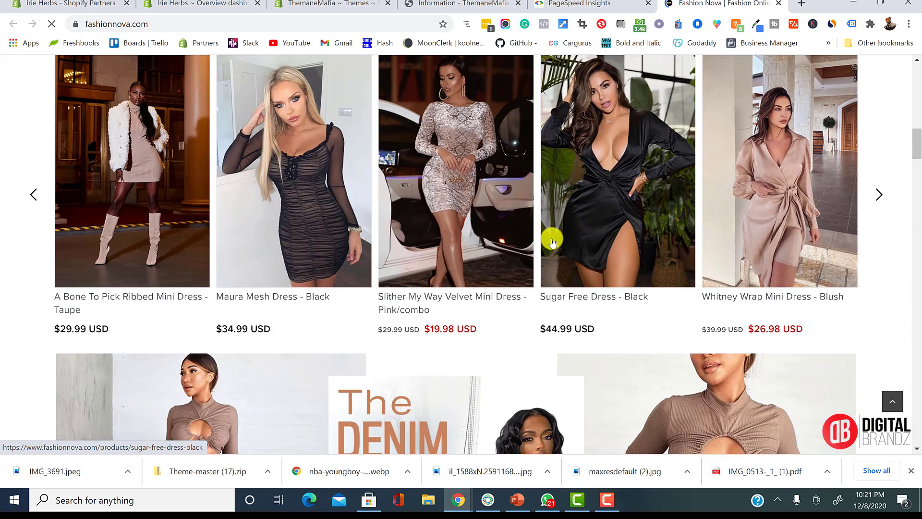
scroll(551, 236, down, 4)
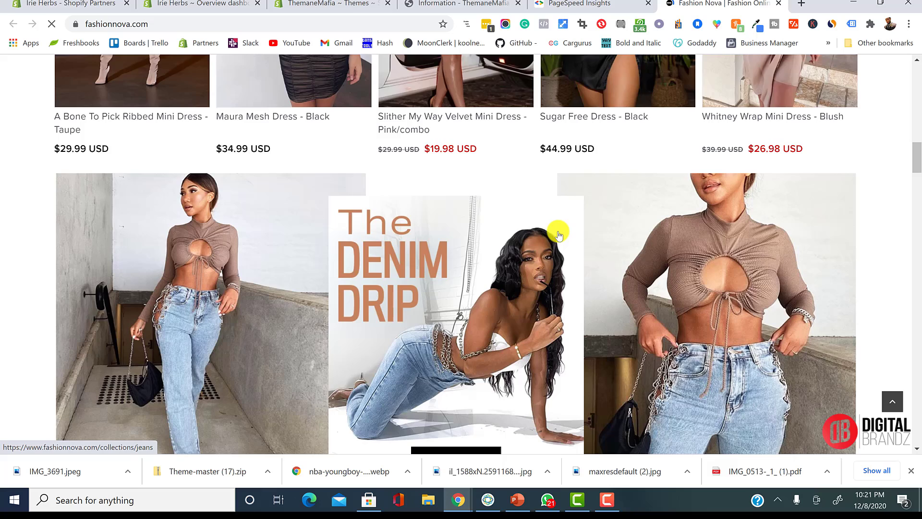
scroll(552, 240, down, 6)
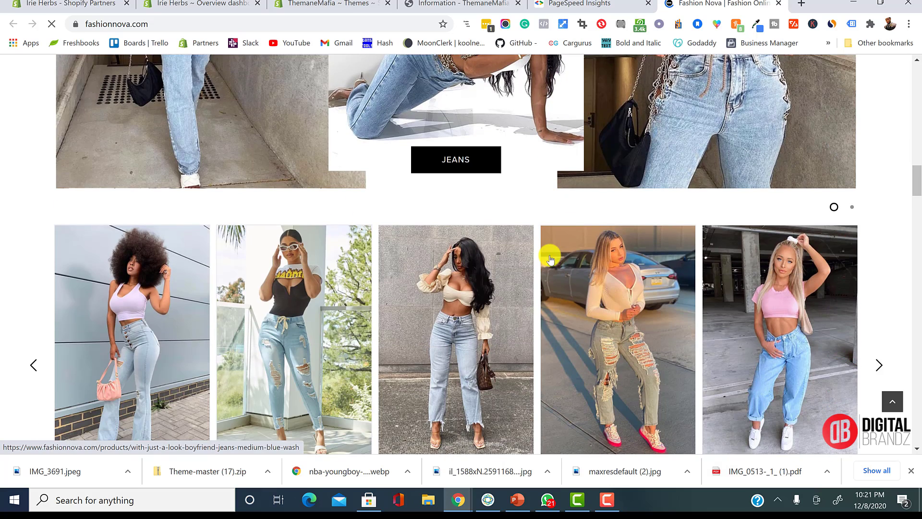
scroll(550, 261, down, 3)
scroll(600, 264, down, 1)
scroll(572, 262, down, 11)
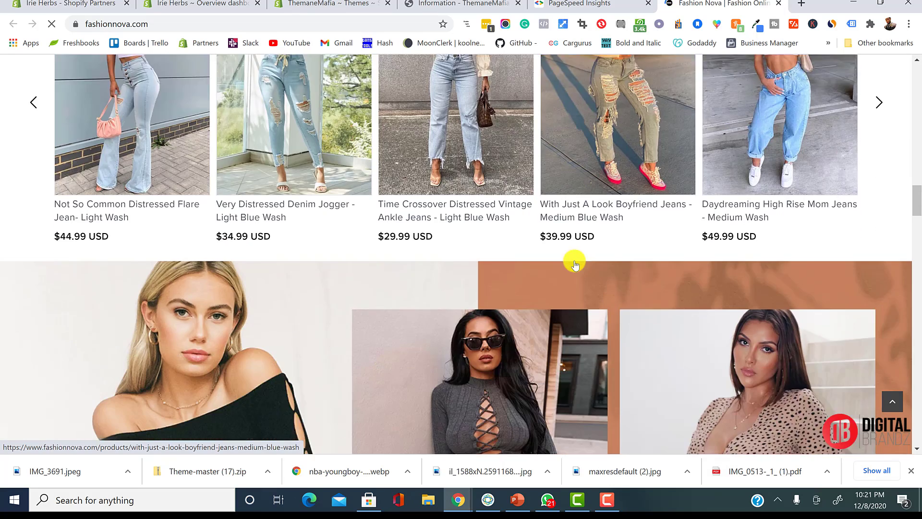
scroll(556, 257, down, 3)
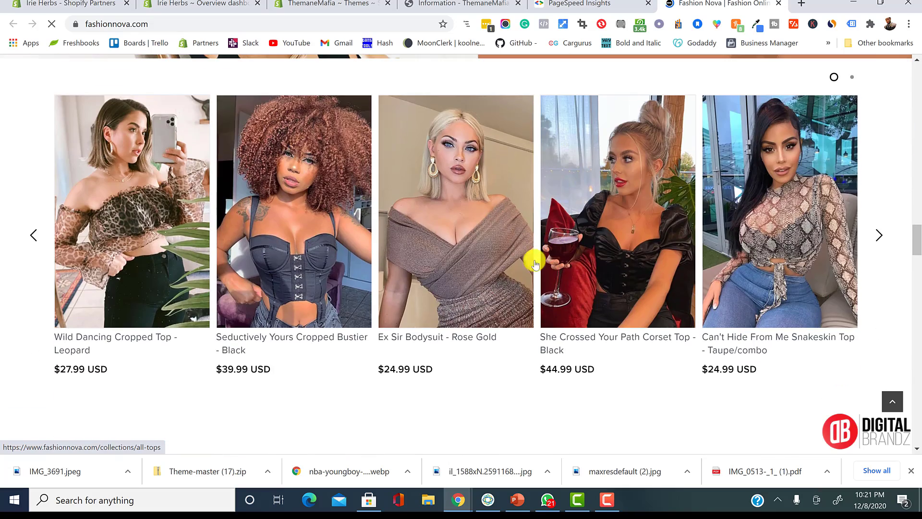
scroll(576, 240, down, 2)
scroll(582, 221, up, 2)
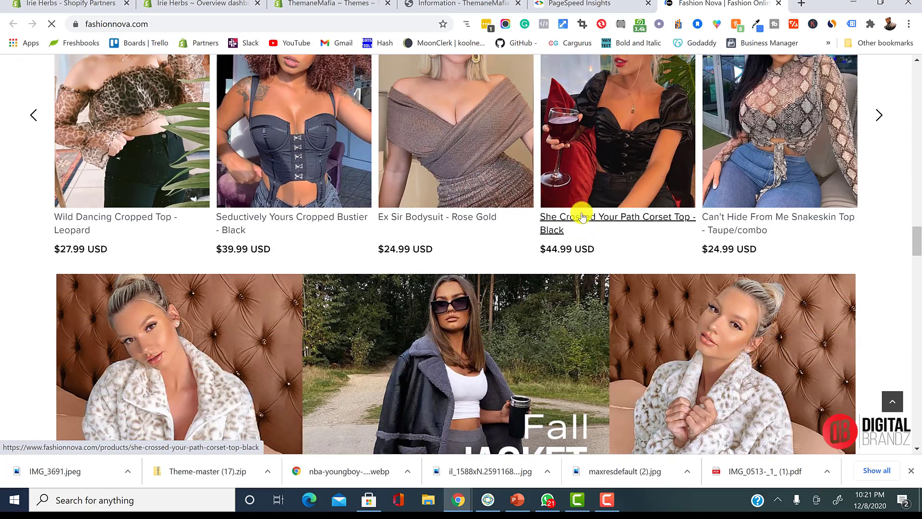
scroll(570, 227, down, 9)
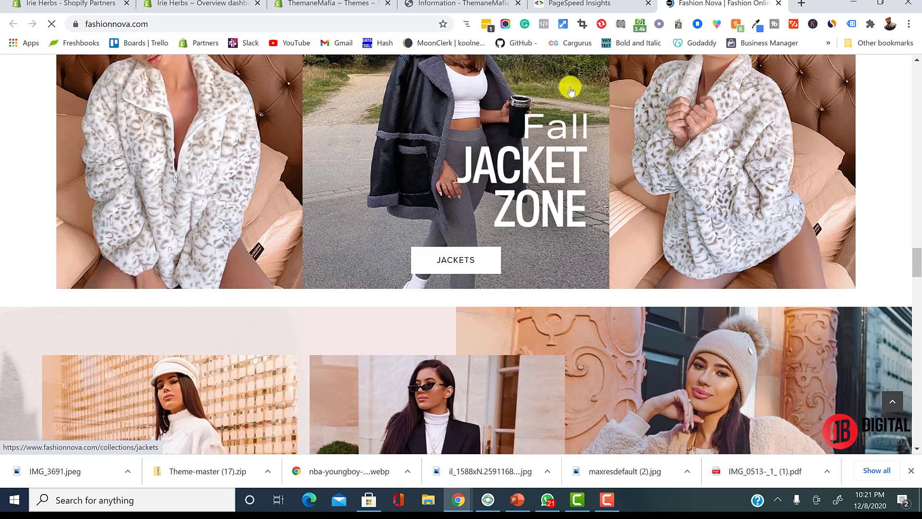
Replace the tested address with prettylittlethings.com from the suggestions and analyze it, scoring 4 on mobile
click(580, 3)
click(430, 121)
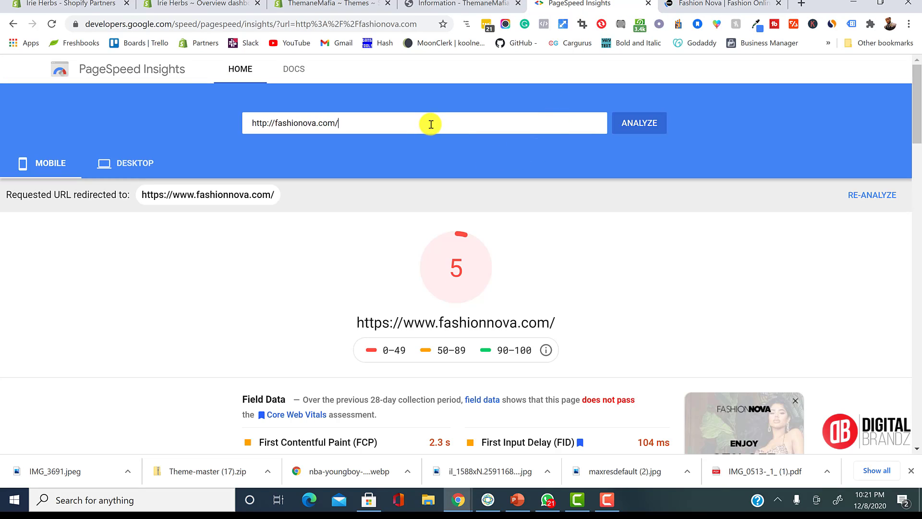
key(BackSpace)
key(BackSpace)
key(BackSpace)
key(BackSpace)
key(BackSpace)
key(BackSpace)
key(BackSpace)
key(BackSpace)
key(BackSpace)
key(BackSpace)
key(BackSpace)
key(BackSpace)
key(BackSpace)
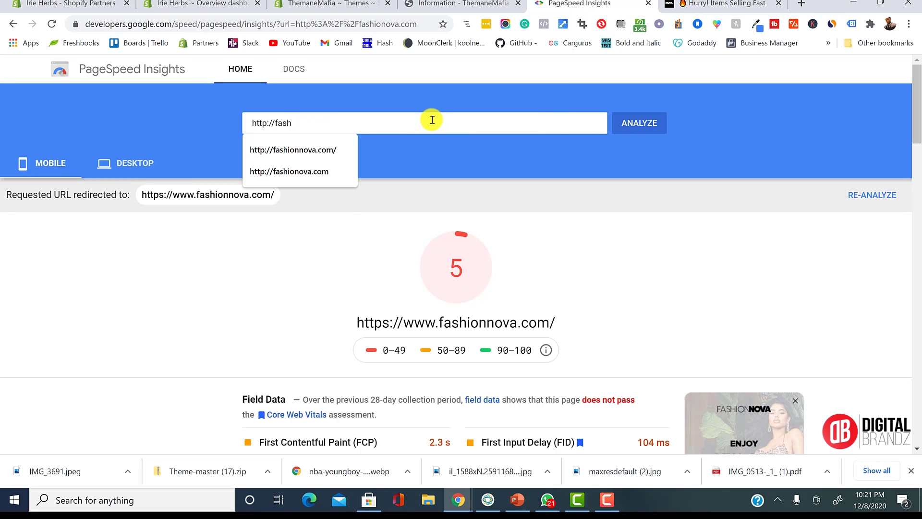
key(BackSpace)
text(pre)
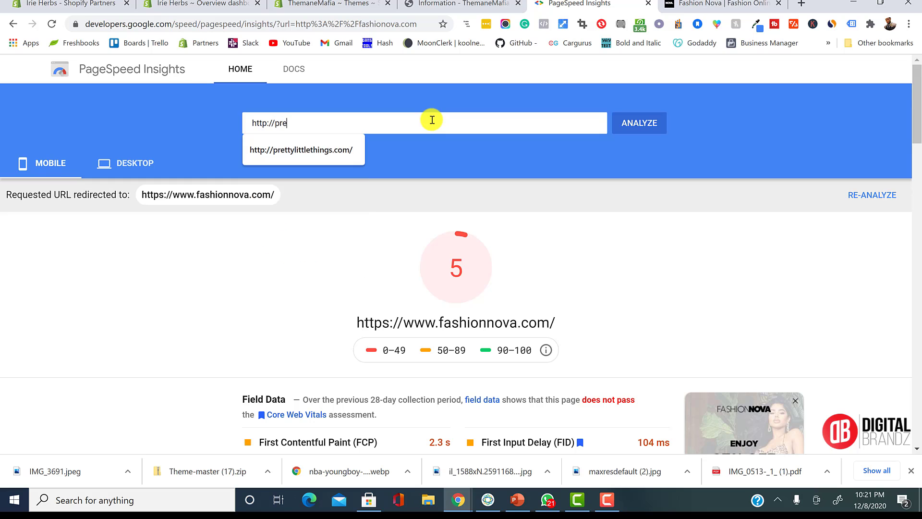
text(tty)
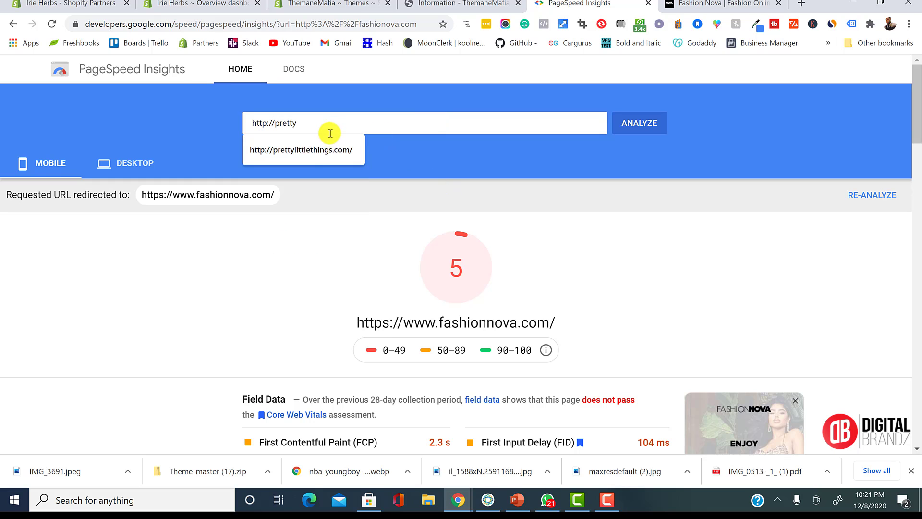
click(313, 152)
click(625, 129)
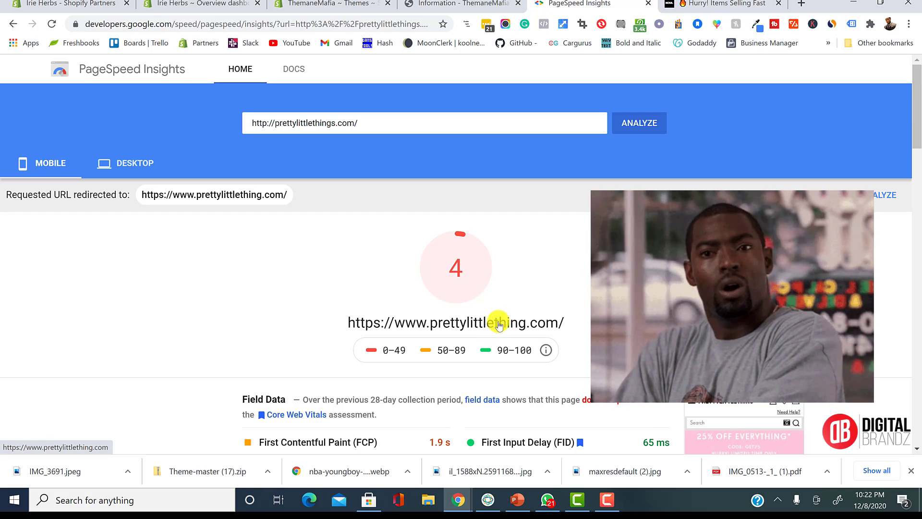
Open prettylittlething.com from the results, then highlight the Shopify Themes page's speed score 48 text
click(499, 324)
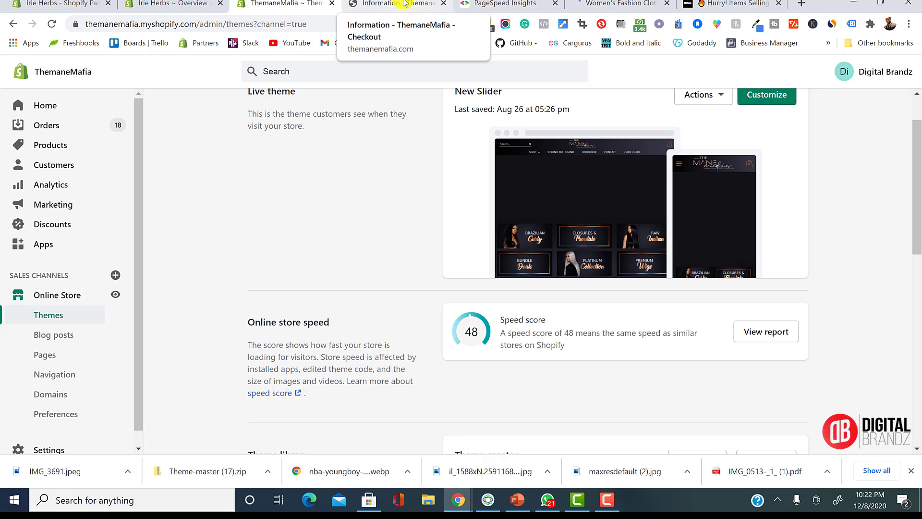
drag(566, 346, 504, 320)
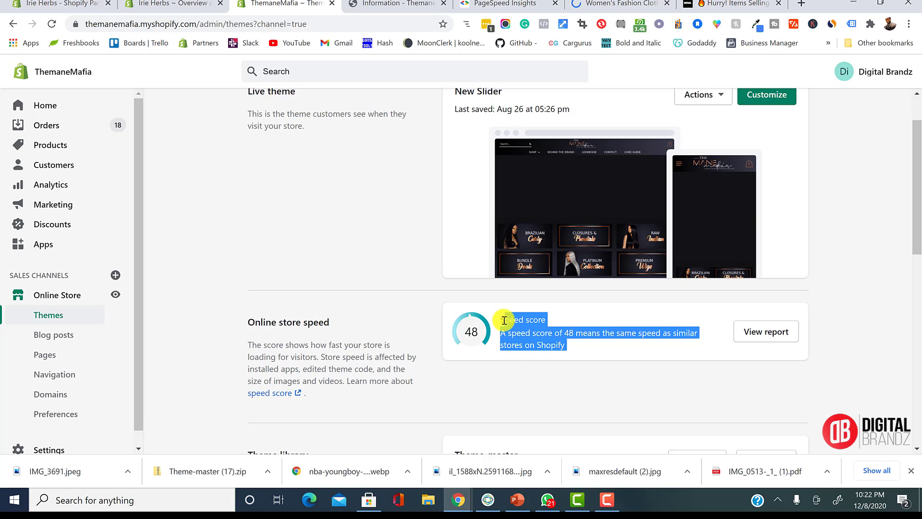
Dismiss Fashion Nova's notification prompt and search Google for optimizilla from the address bar
click(716, 4)
click(315, 27)
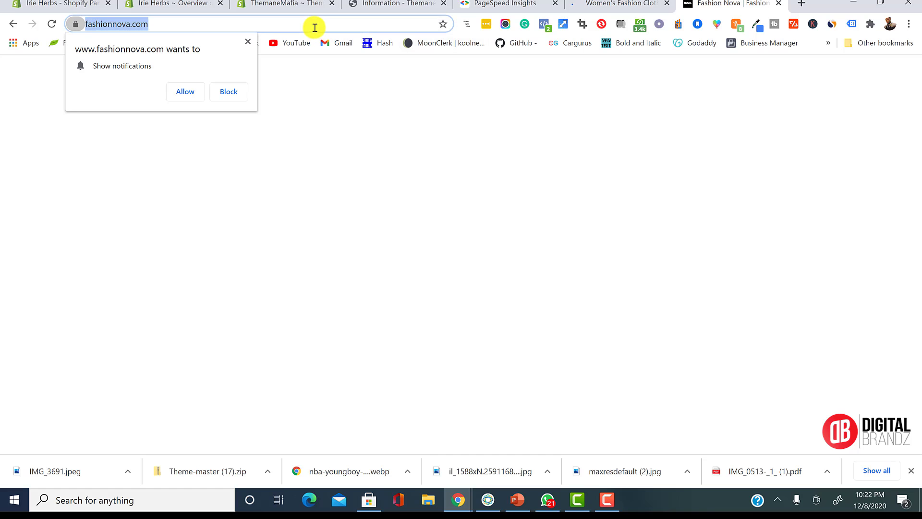
text(ot)
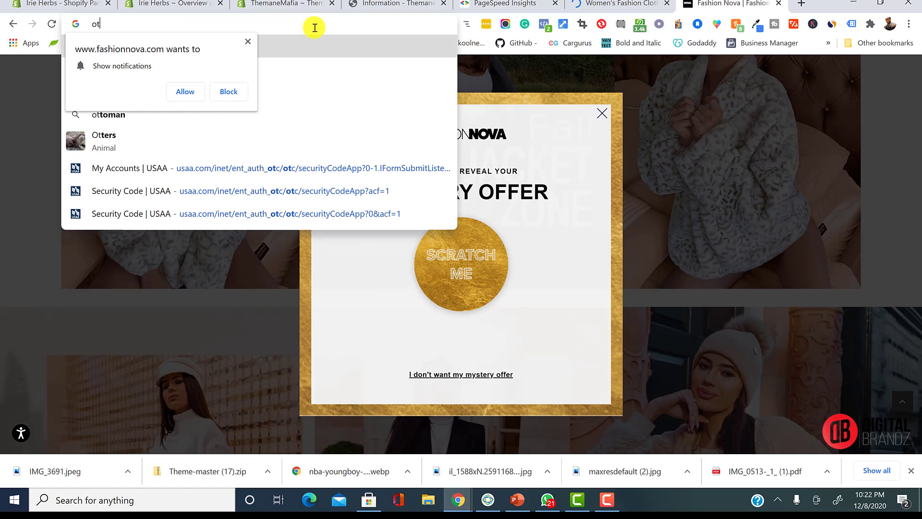
key(BackSpace)
key(BackSpace)
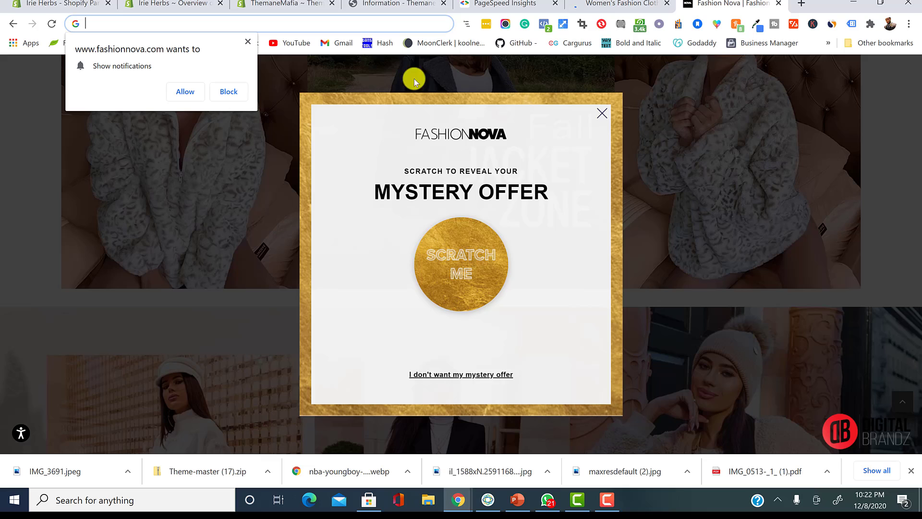
click(248, 42)
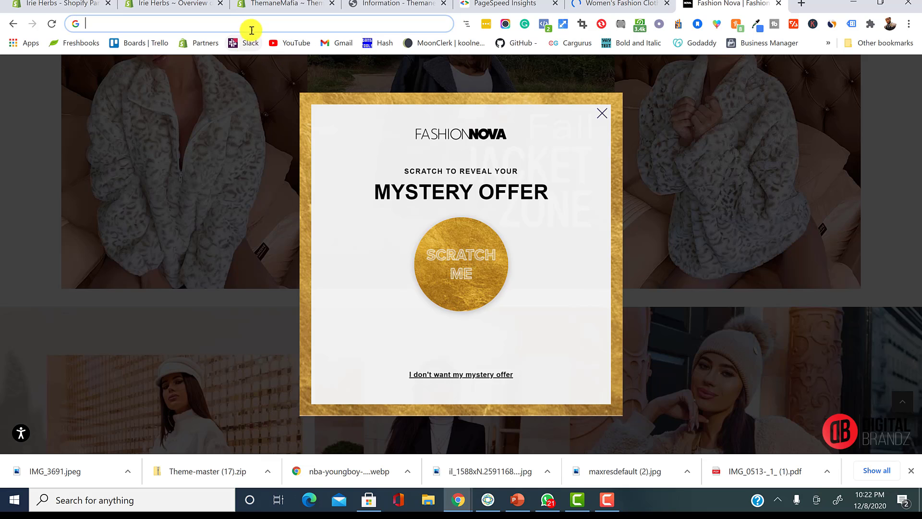
text(optimizely.com/customers/)
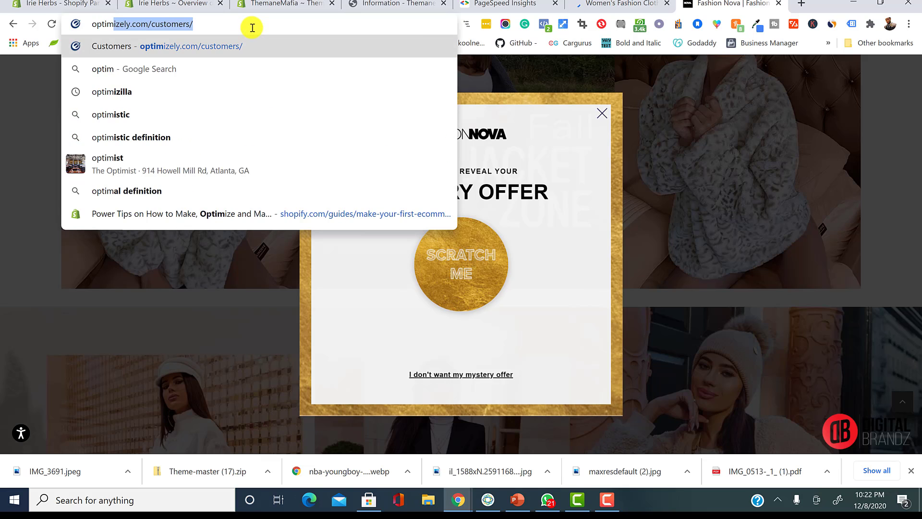
click(198, 87)
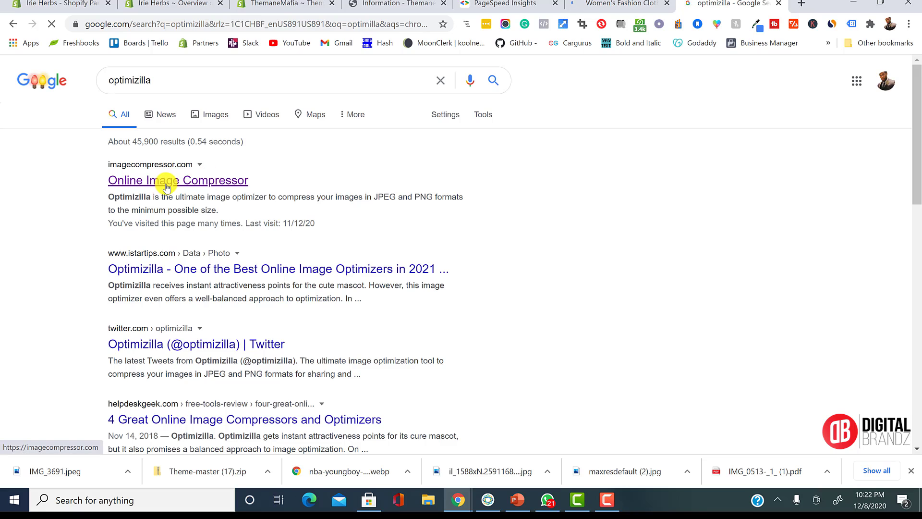
Open the Optimizilla Online Image Compressor from the search results
click(167, 187)
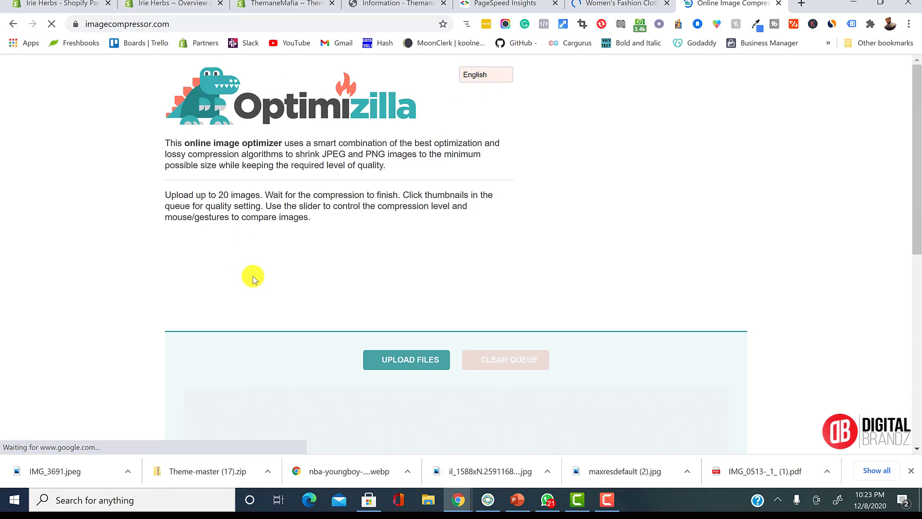
scroll(230, 289, down, 1)
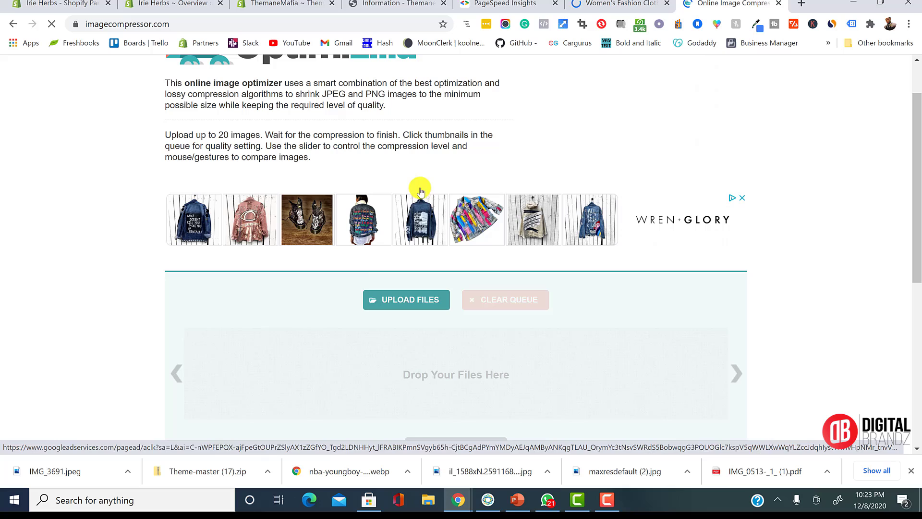
scroll(348, 302, down, 1)
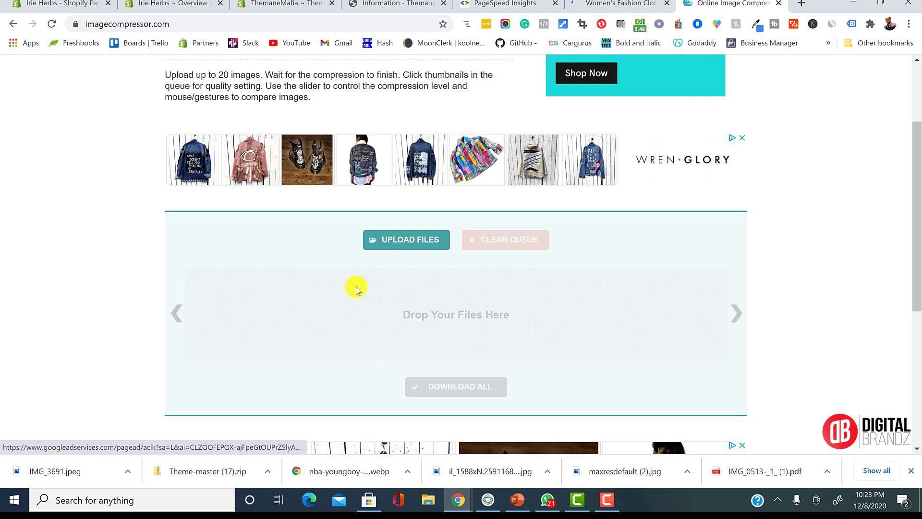
Bring up Upload Files and select the t-shirt-mockup image in the Downloads folder
click(429, 245)
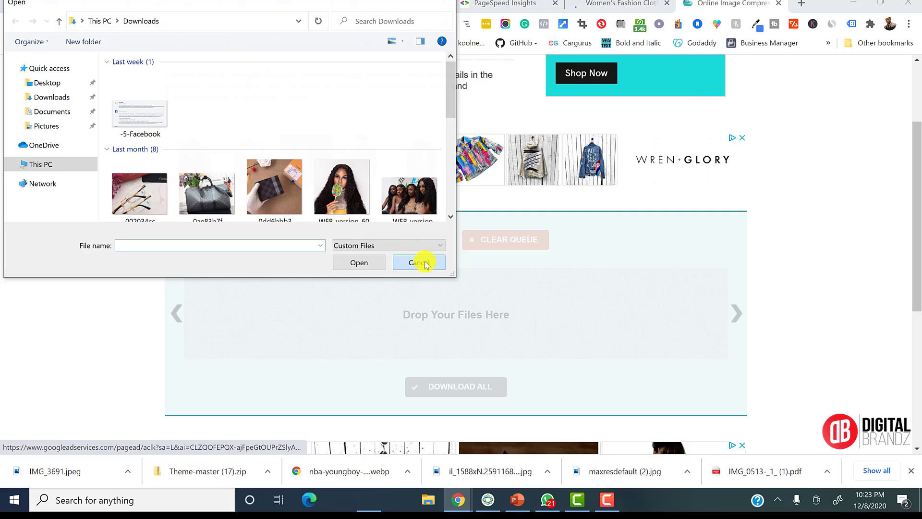
click(418, 262)
scroll(136, 71, up, 3)
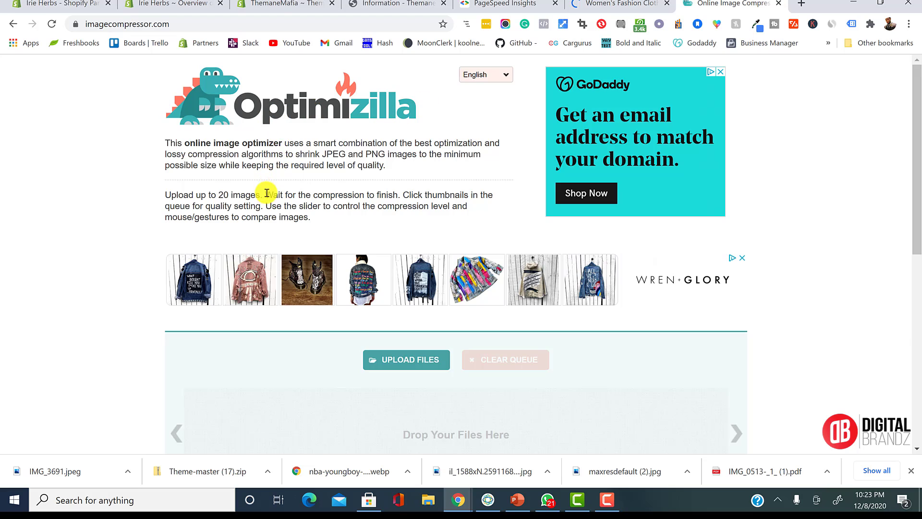
scroll(267, 193, down, 3)
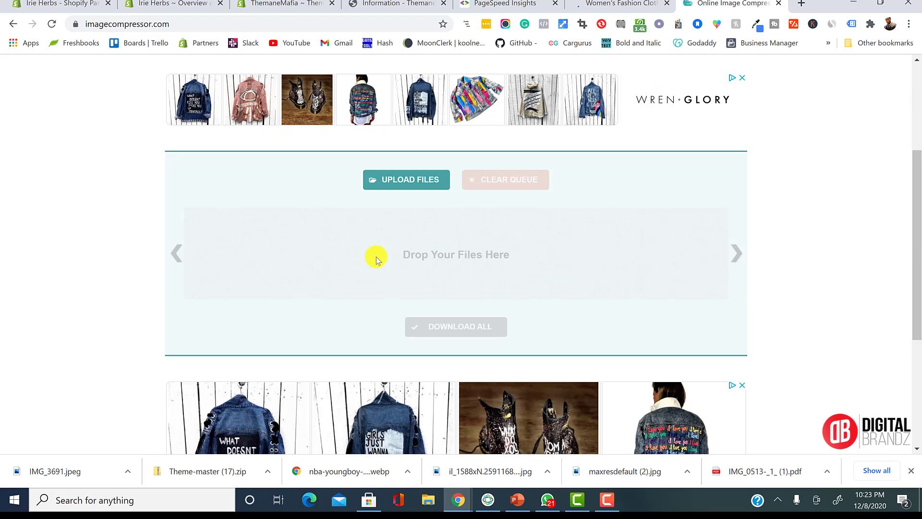
click(432, 178)
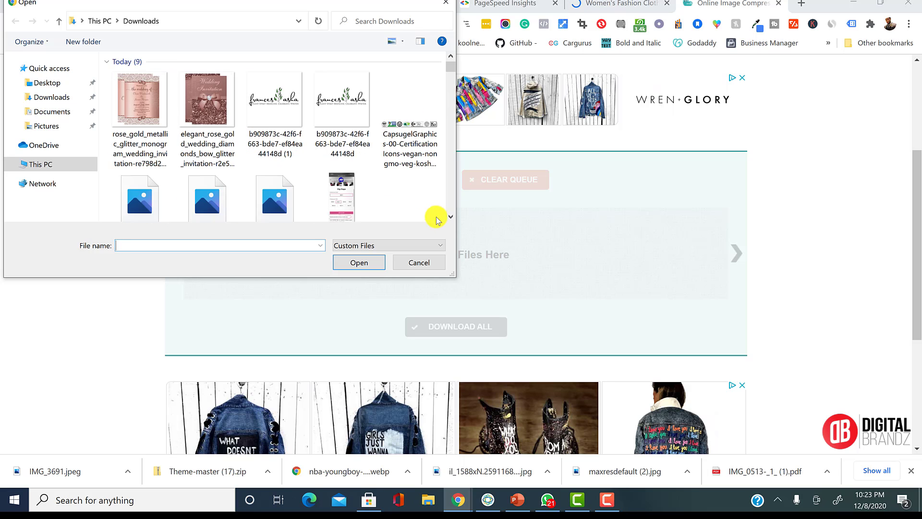
scroll(450, 217, down, 3)
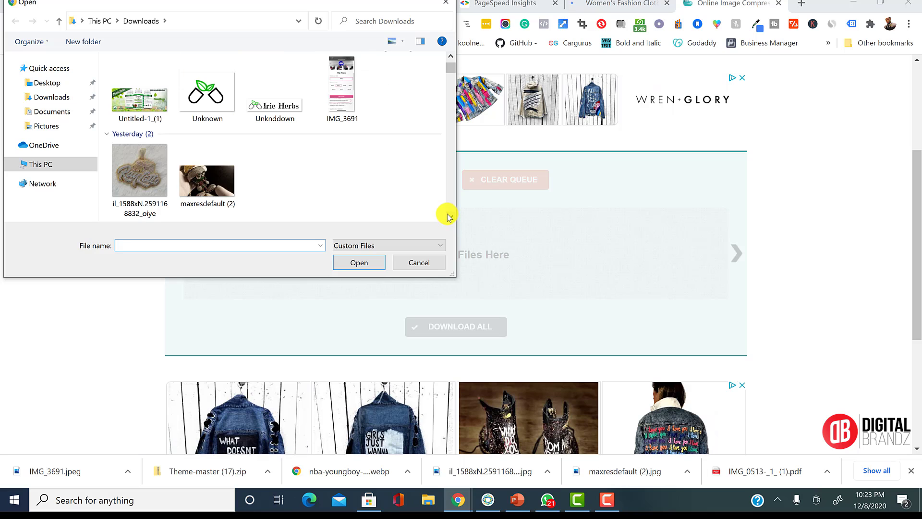
scroll(447, 217, down, 5)
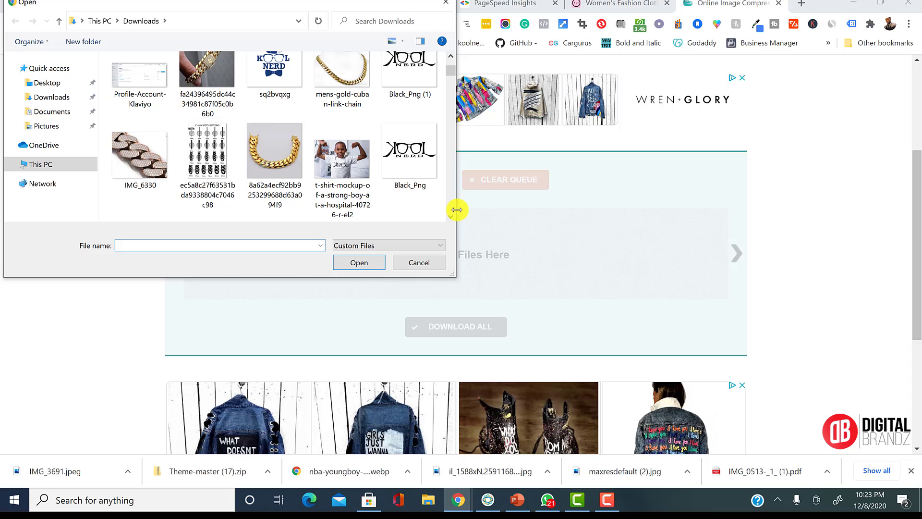
scroll(452, 217, down, 2)
click(354, 105)
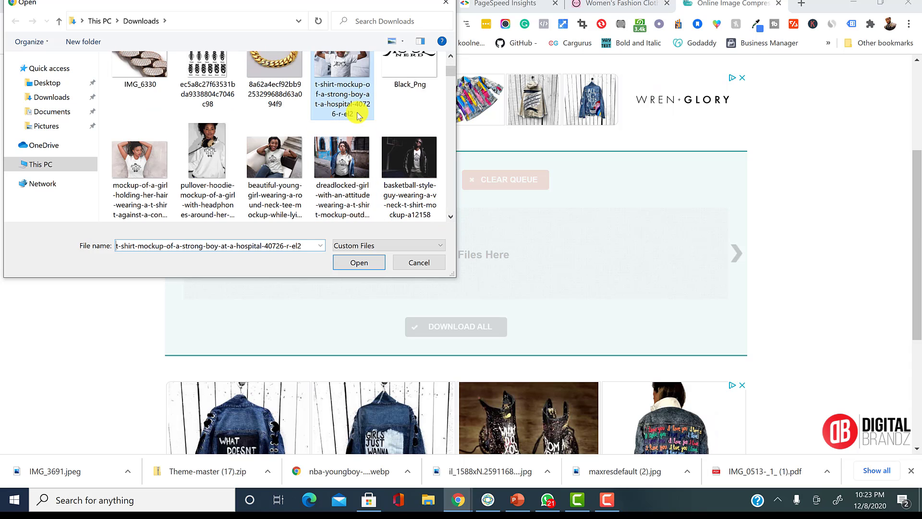
Upload the t-shirt mockup and review it compressed from 4.0M to 1.2M (-70%)
double_click(356, 115)
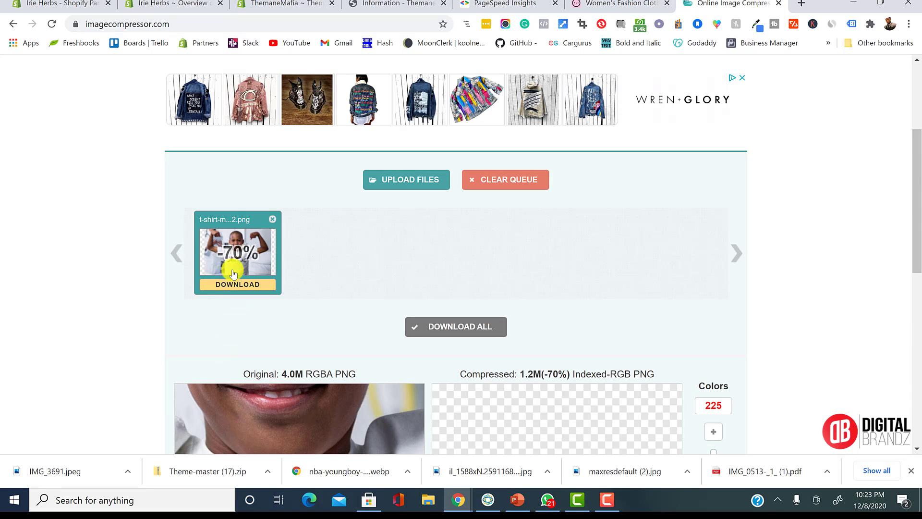
scroll(242, 262, down, 2)
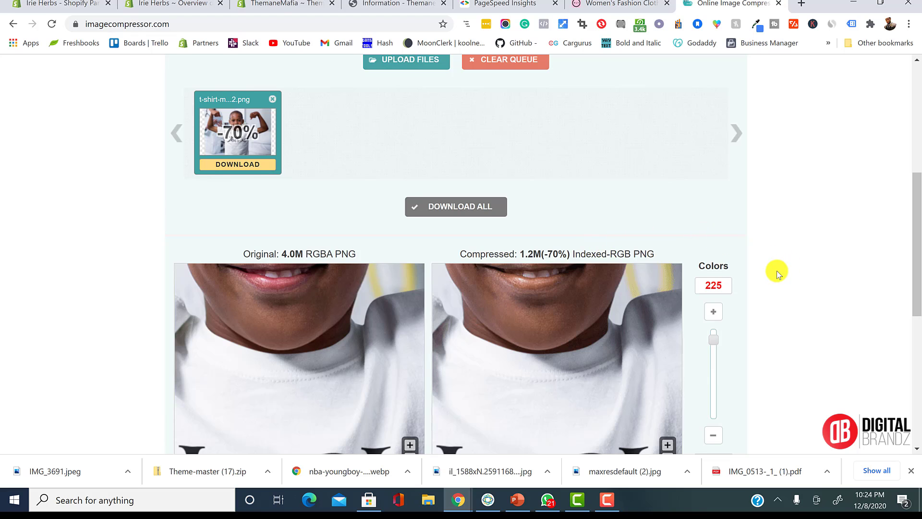
scroll(774, 283, down, 2)
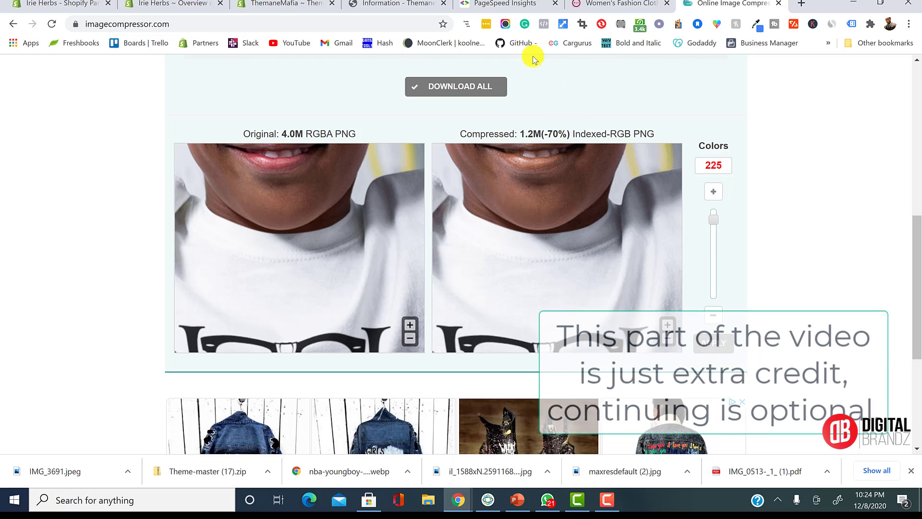
Return to Shopify admin's Themes page and select the speed score 48 description
click(292, 3)
triple_click(535, 345)
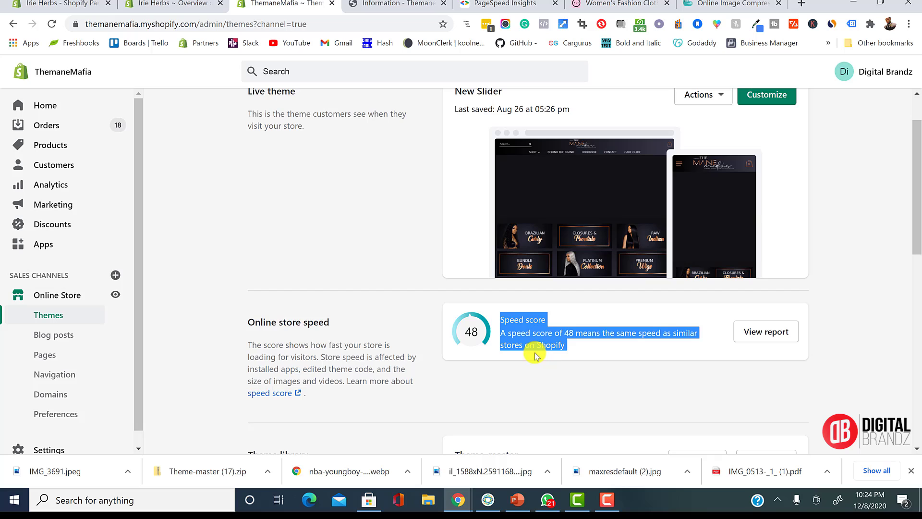
click(574, 344)
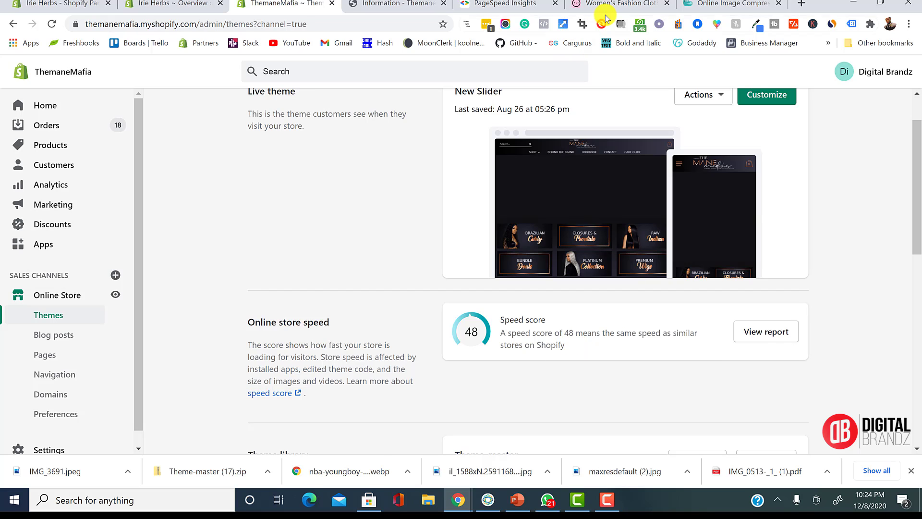
Go from the Optimizilla page to the YouCompress website
click(690, 5)
click(264, 26)
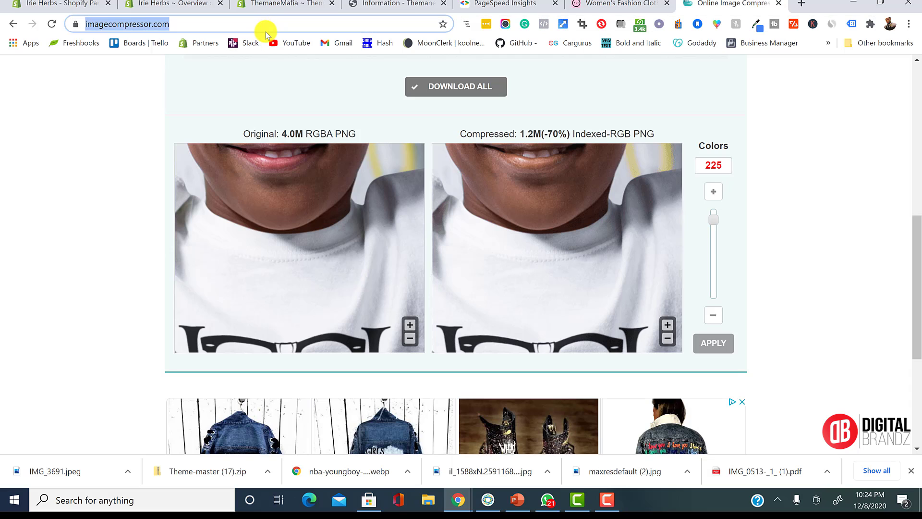
text(you)
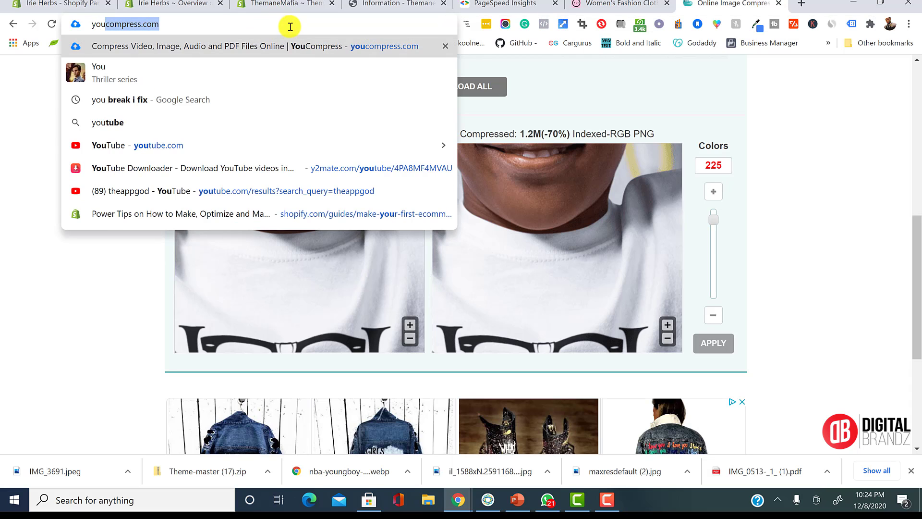
click(282, 47)
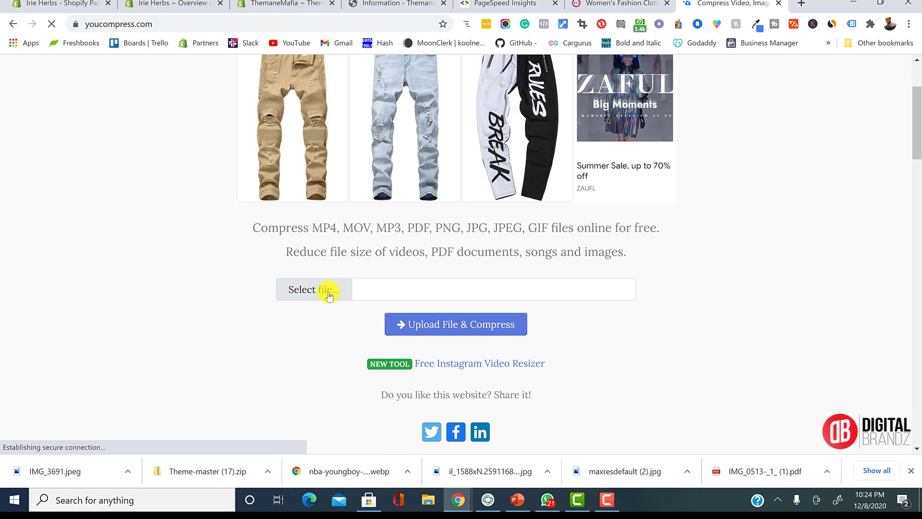
Upload the Acatree Lamp video from Downloads and compress it from 4.59MB to 2.88MB
click(330, 297)
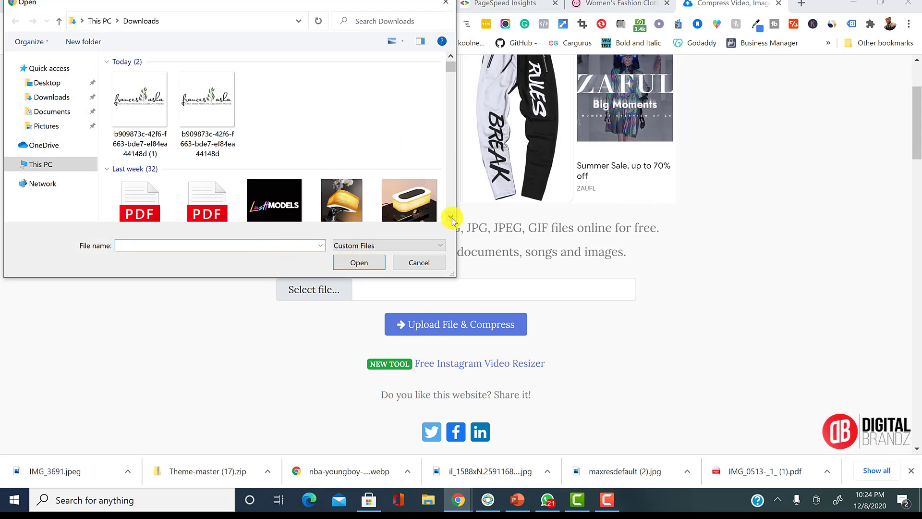
click(450, 217)
drag(451, 218, 449, 219)
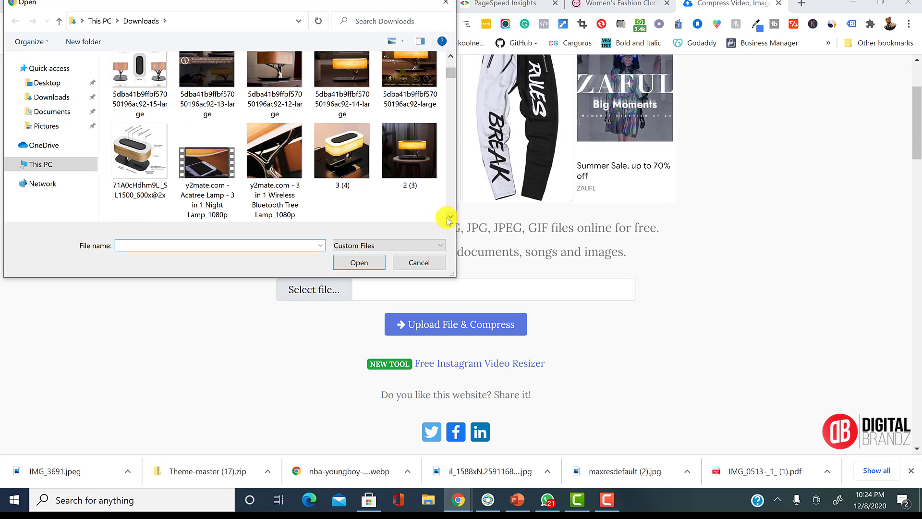
double_click(224, 178)
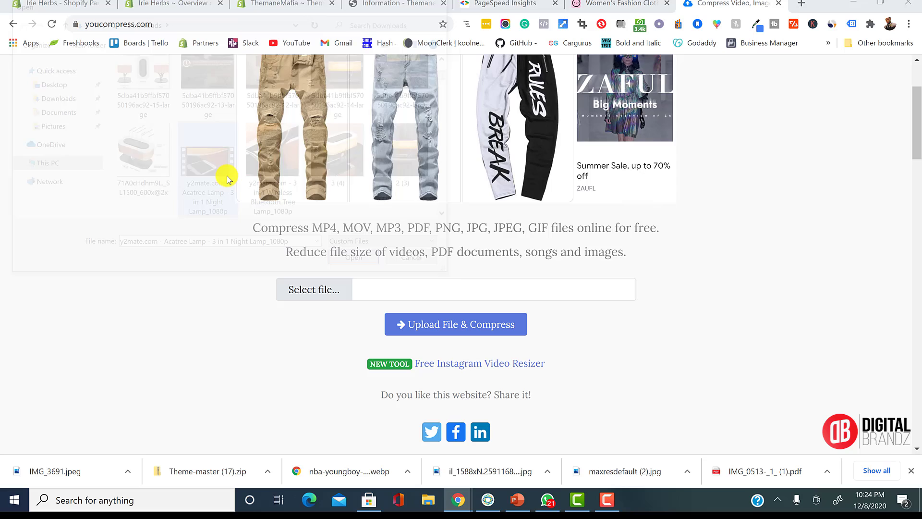
click(471, 330)
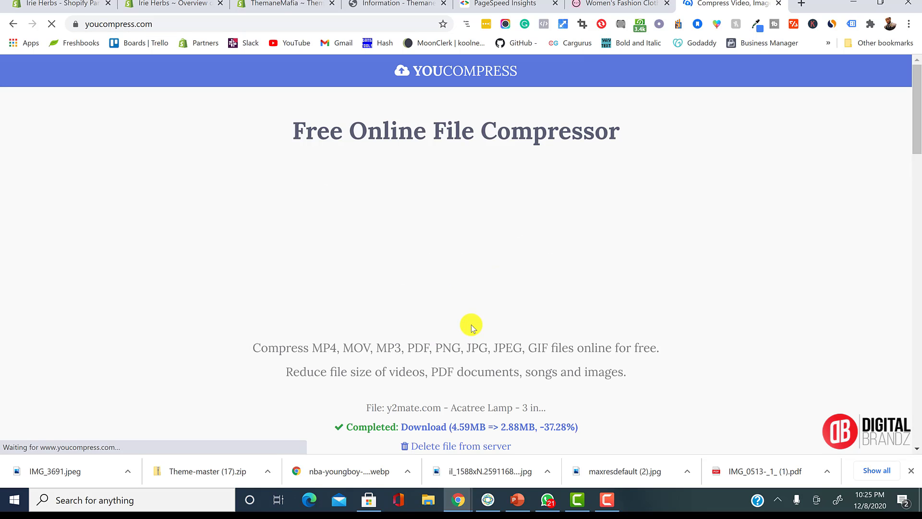
Download the compressed 2.9 MB Acatree Lamp MP4, then return to the Shopify Themes tab
scroll(473, 384, down, 1)
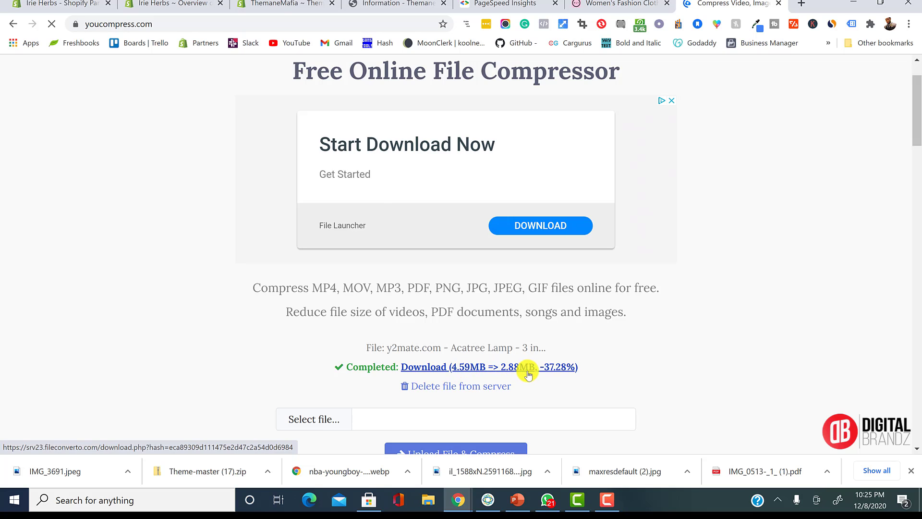
scroll(543, 365, down, 1)
click(555, 310)
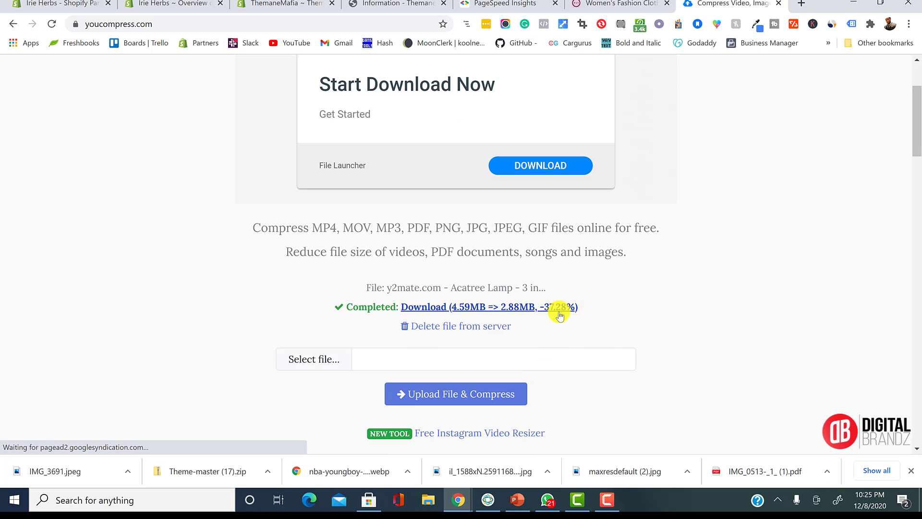
scroll(490, 334, down, 1)
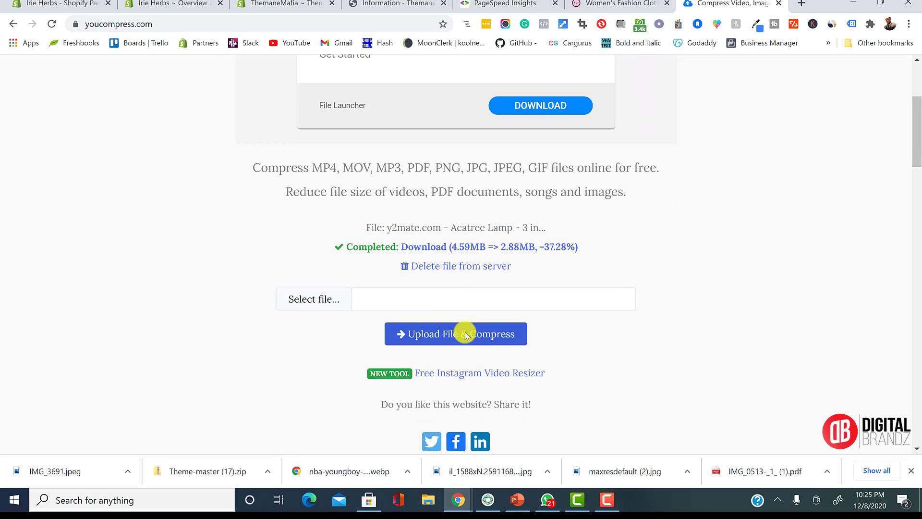
click(434, 248)
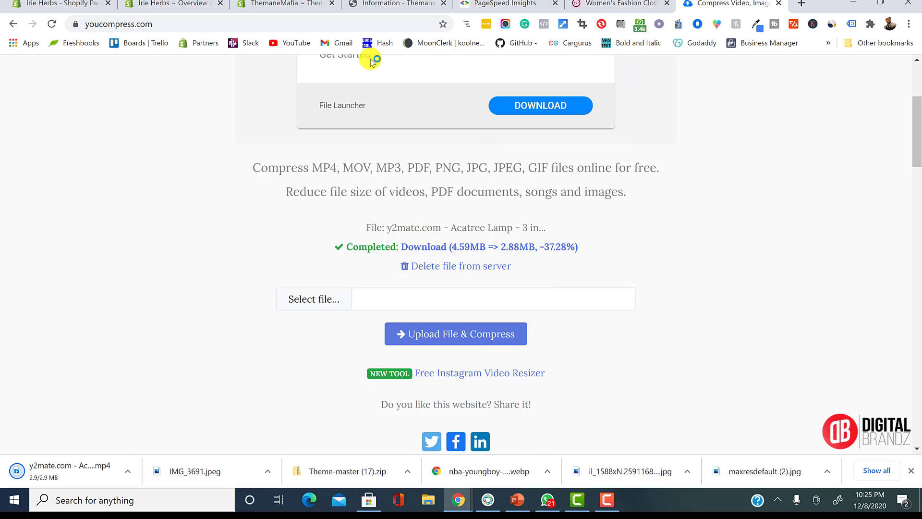
click(281, 4)
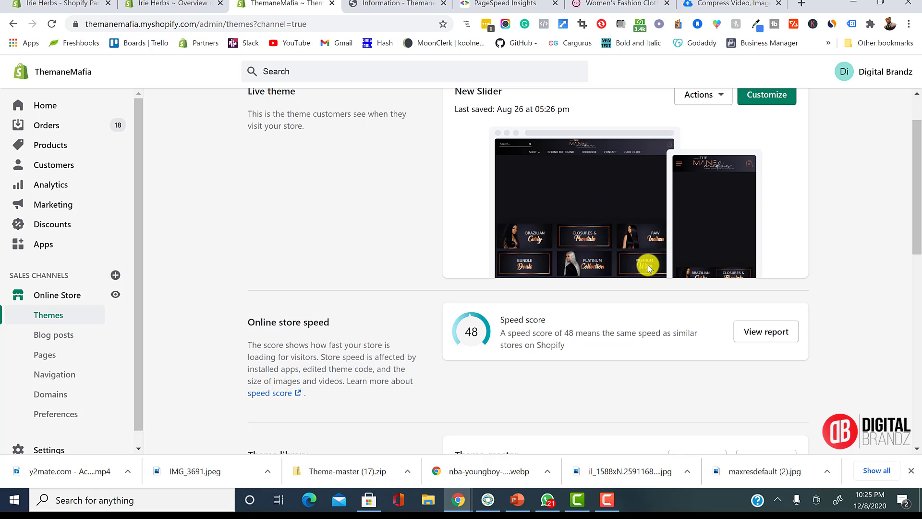
Review the Online store speed score of 48, then open the Mane Mafia storefront via the eye icon
scroll(647, 263, up, 2)
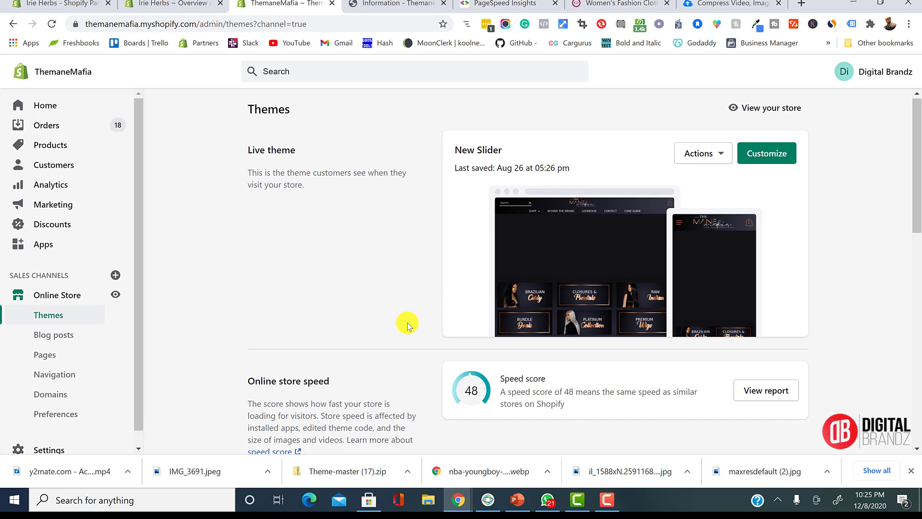
scroll(509, 362, down, 2)
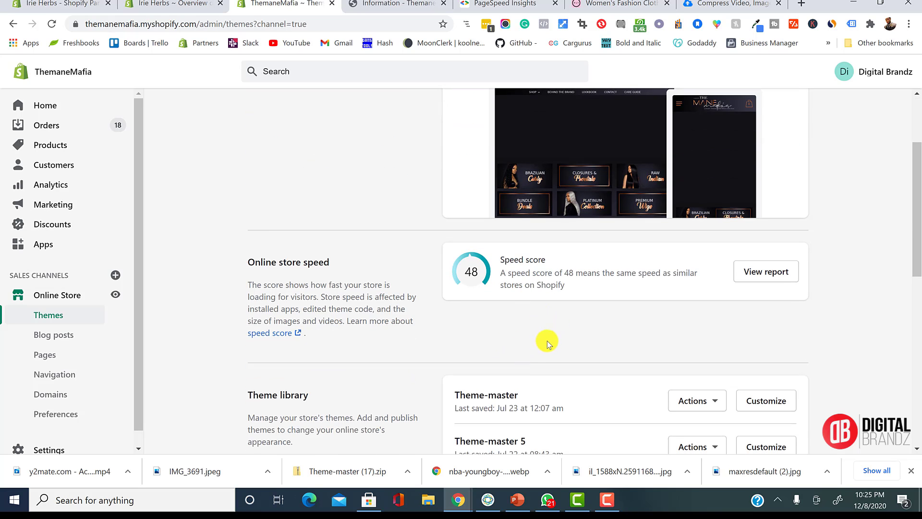
scroll(549, 343, up, 2)
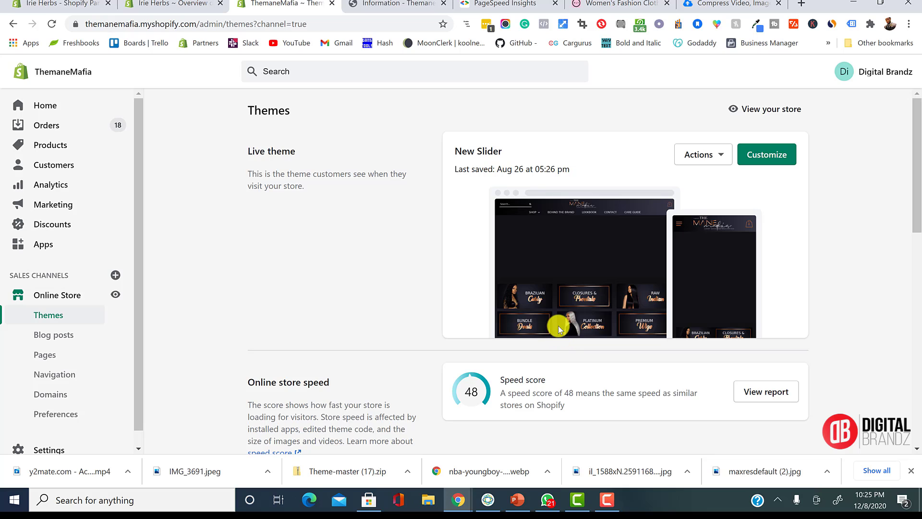
scroll(564, 330, down, 1)
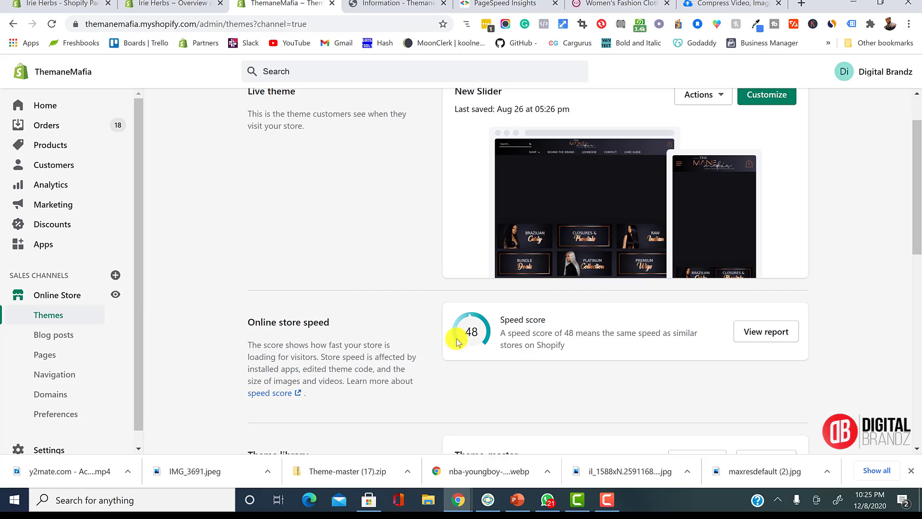
click(110, 303)
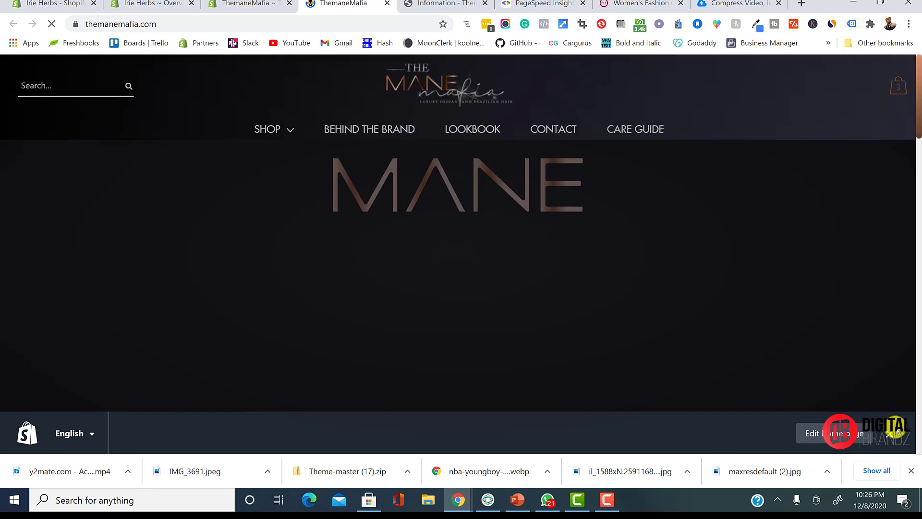
Close the Edit home page bar and open DevTools with iPhone X device emulation
click(890, 434)
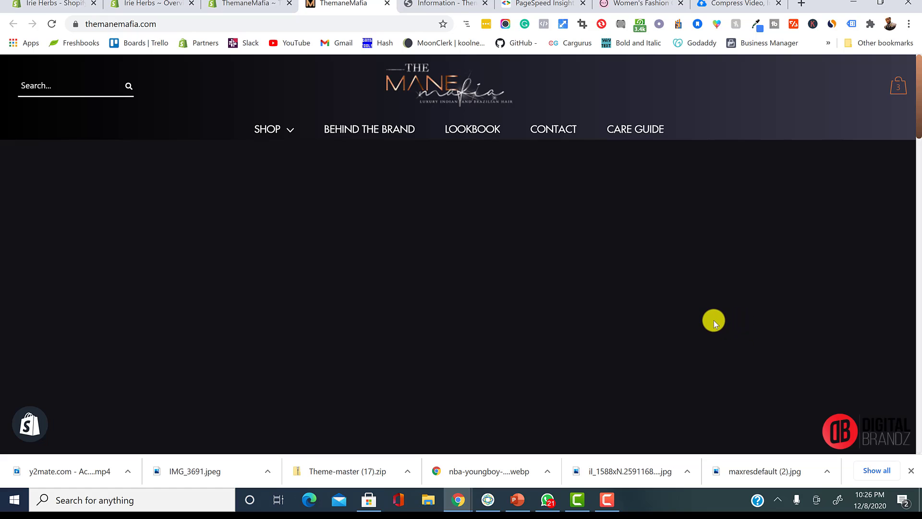
right_click(549, 220)
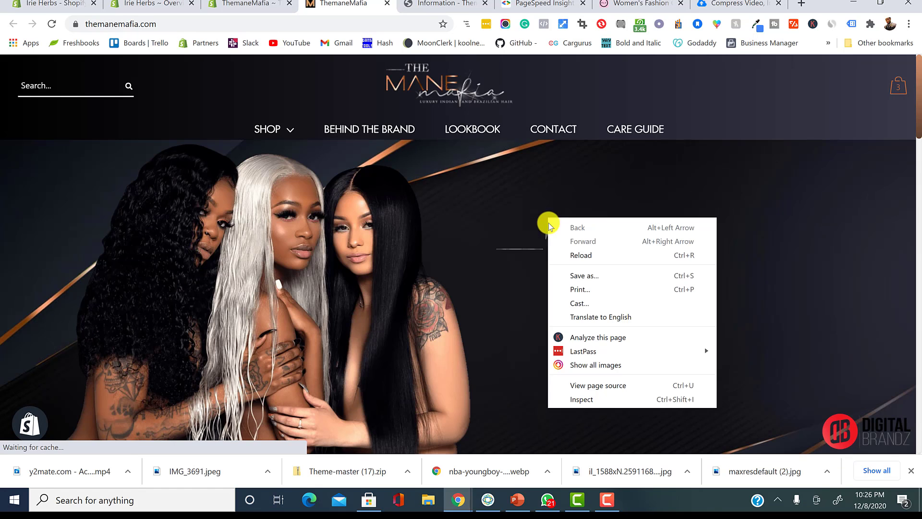
key(Escape)
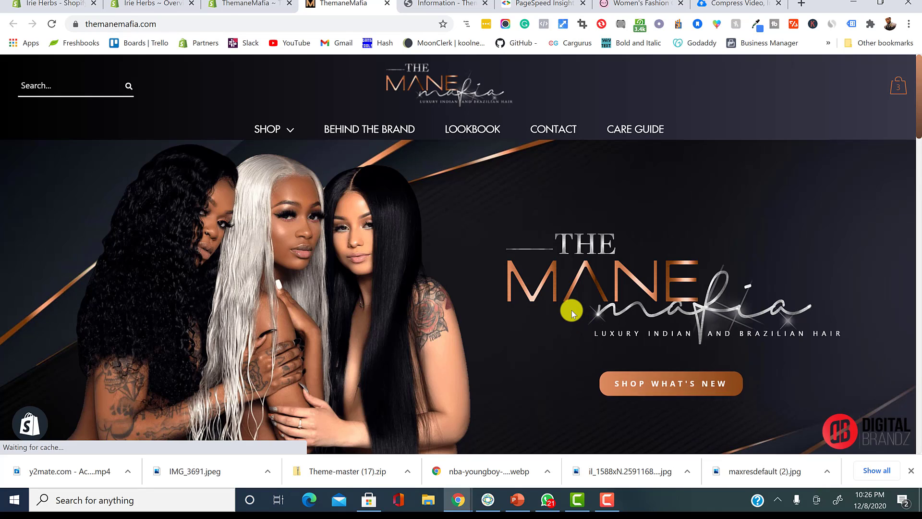
key(ctrl+shift+i)
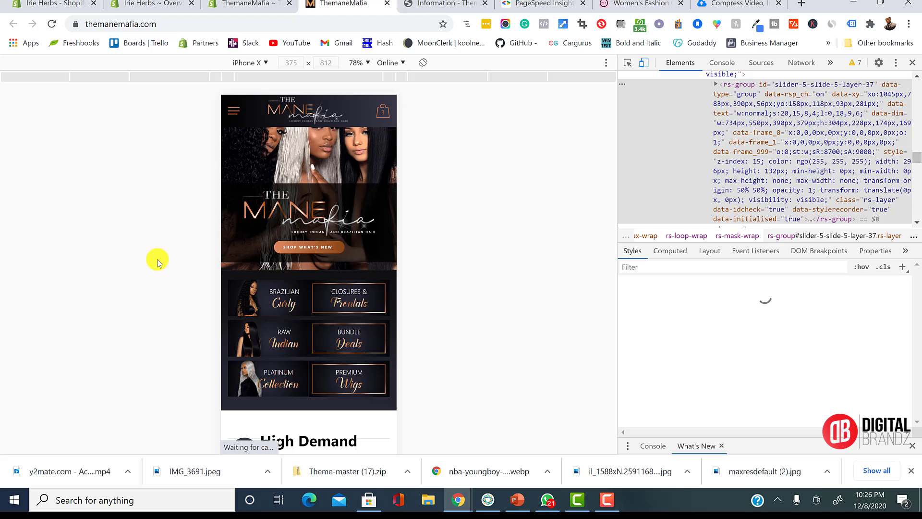
Browse the mobile homepage and pick a length on the Brazilian Curly Full Lace Unit product
scroll(272, 249, down, 5)
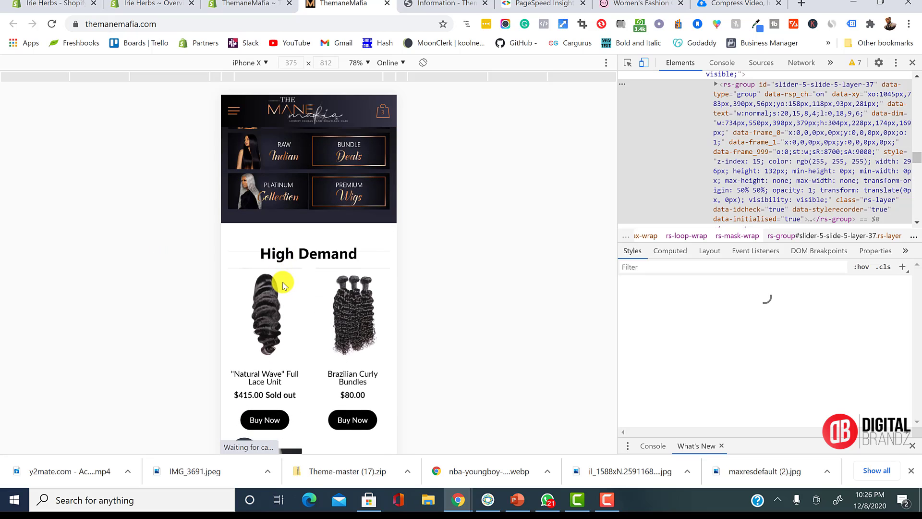
scroll(287, 285, down, 3)
scroll(287, 281, down, 5)
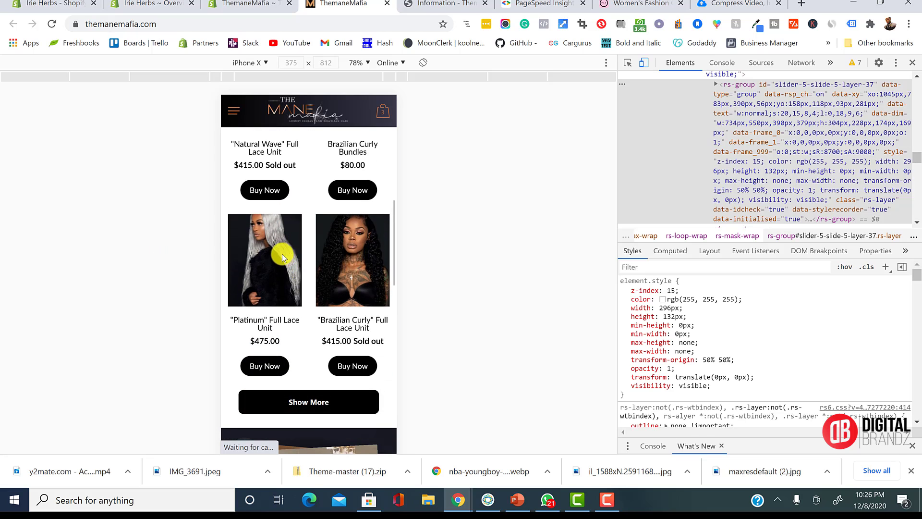
scroll(283, 262, up, 10)
scroll(288, 273, down, 10)
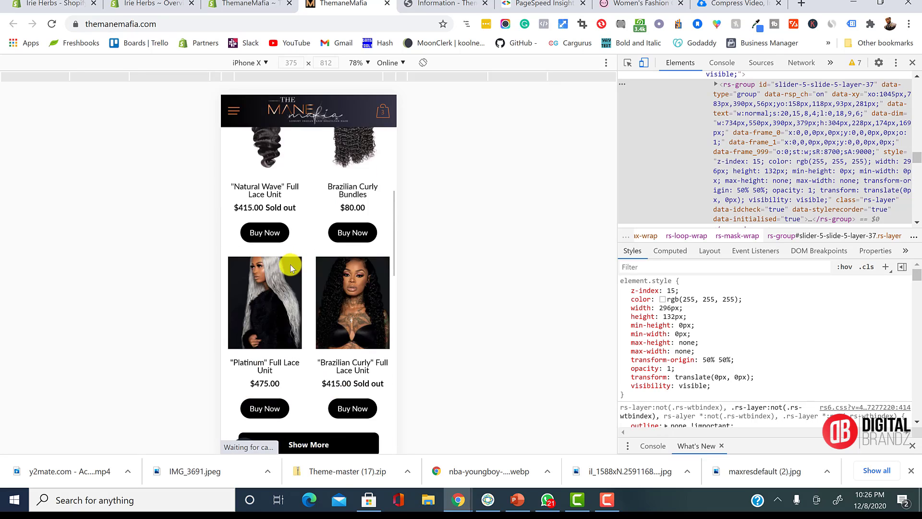
scroll(293, 290, down, 8)
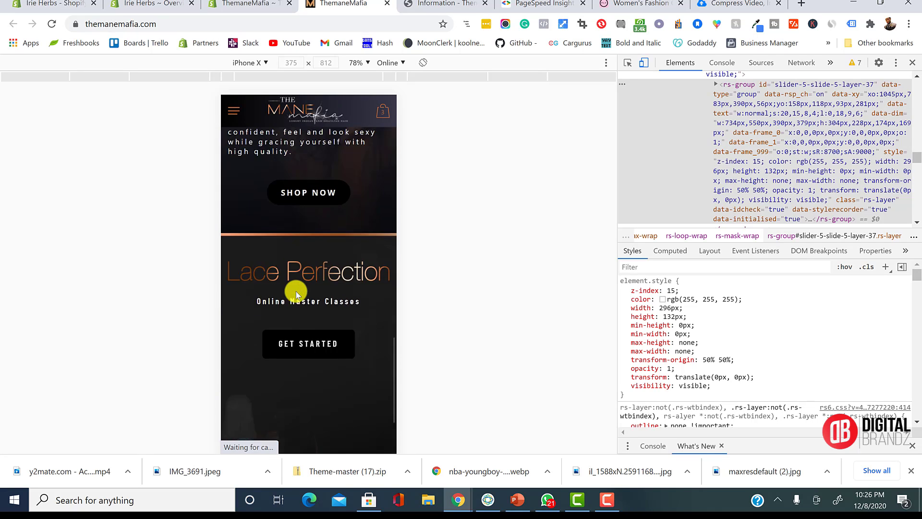
scroll(300, 295, down, 3)
scroll(307, 300, up, 15)
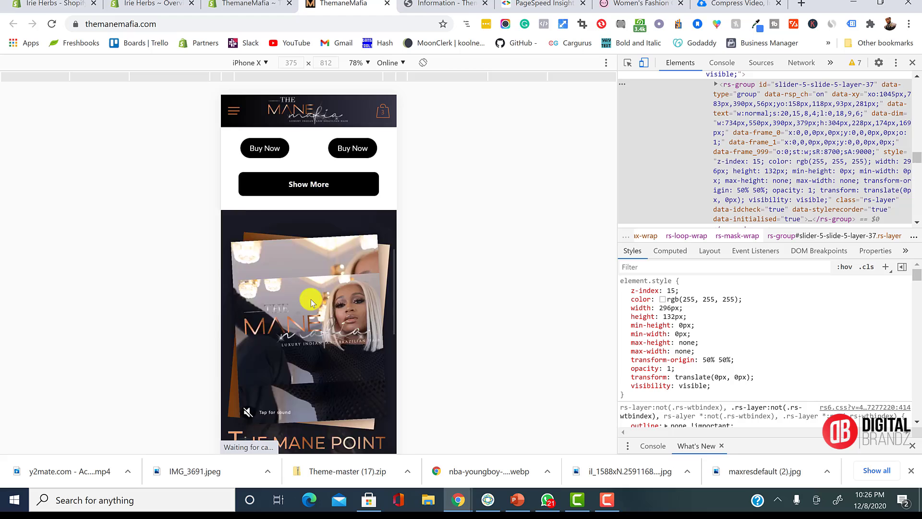
click(338, 293)
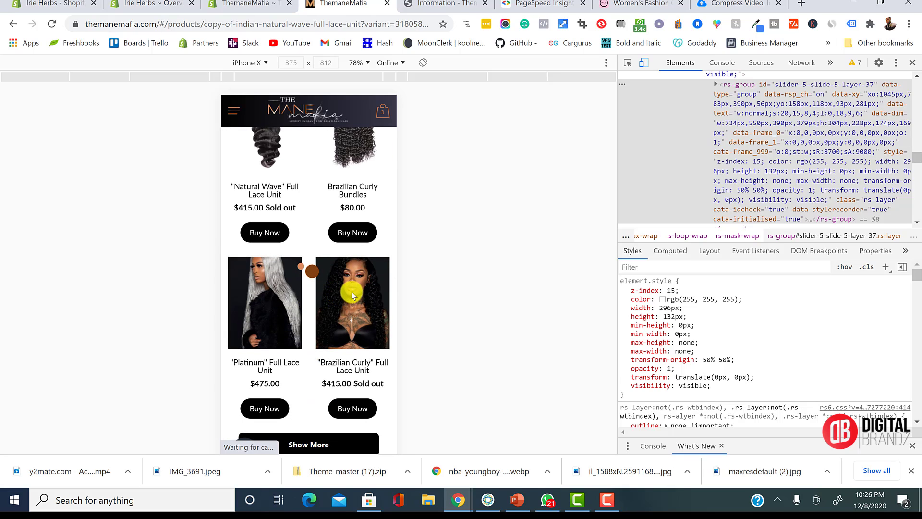
scroll(337, 287, down, 5)
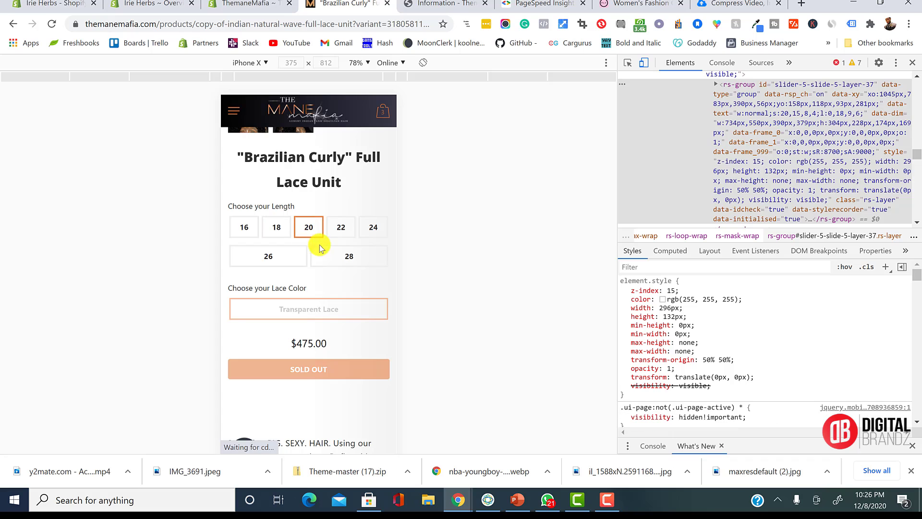
click(348, 235)
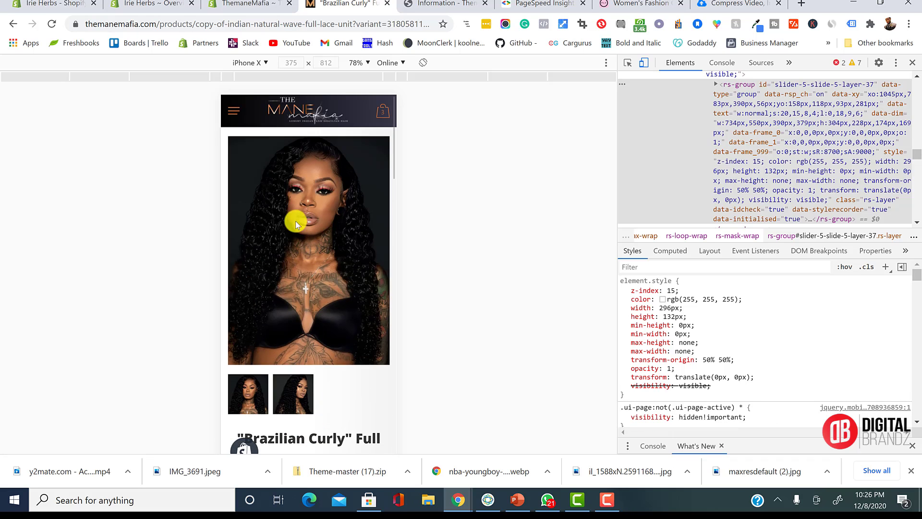
Via Bundle Deals, open Brazilian Curly Bundles and select the 18, 20 and 22 inch lengths
click(315, 124)
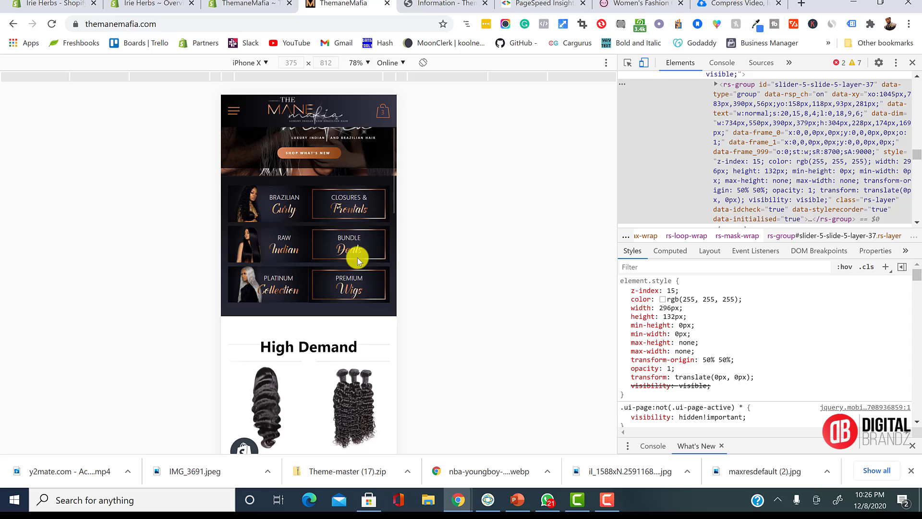
click(362, 240)
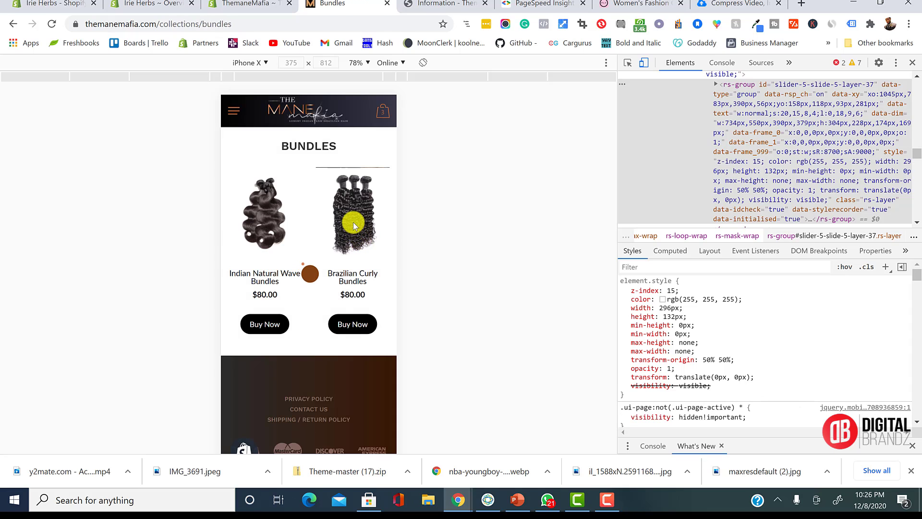
click(353, 226)
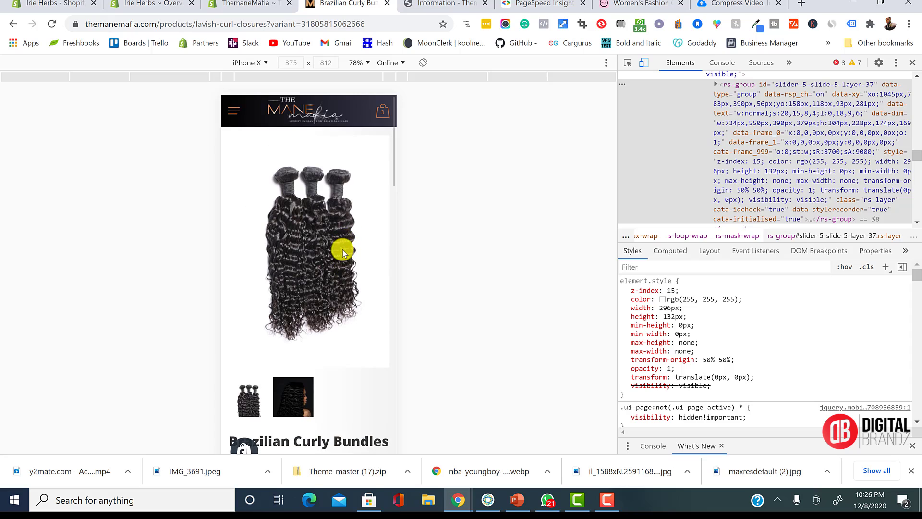
scroll(341, 249, down, 2)
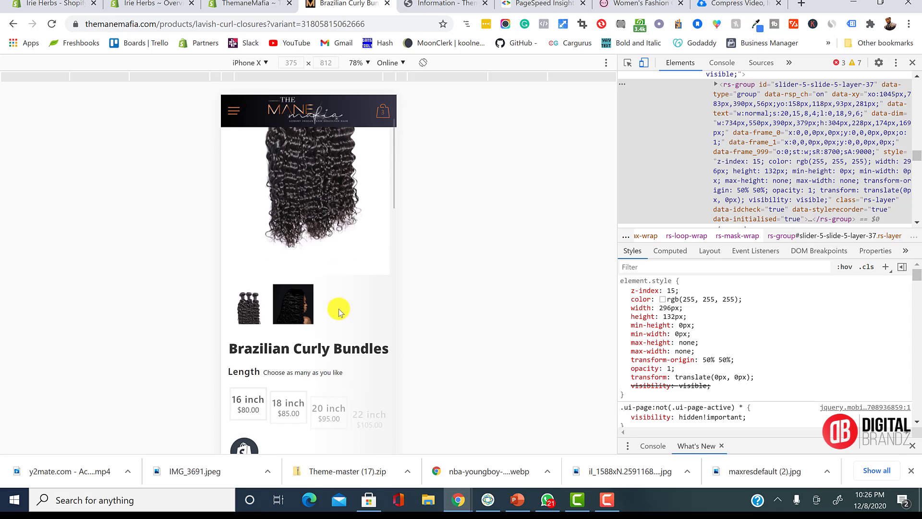
click(301, 395)
click(331, 399)
click(366, 396)
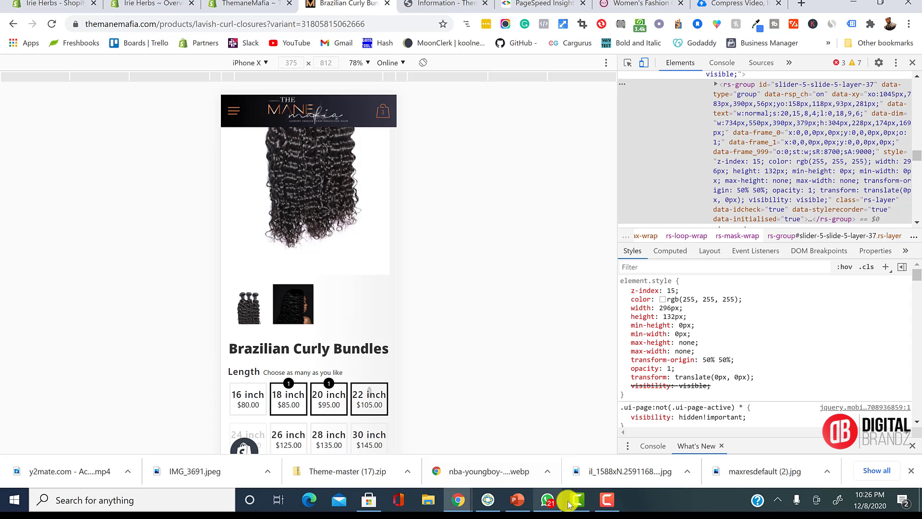